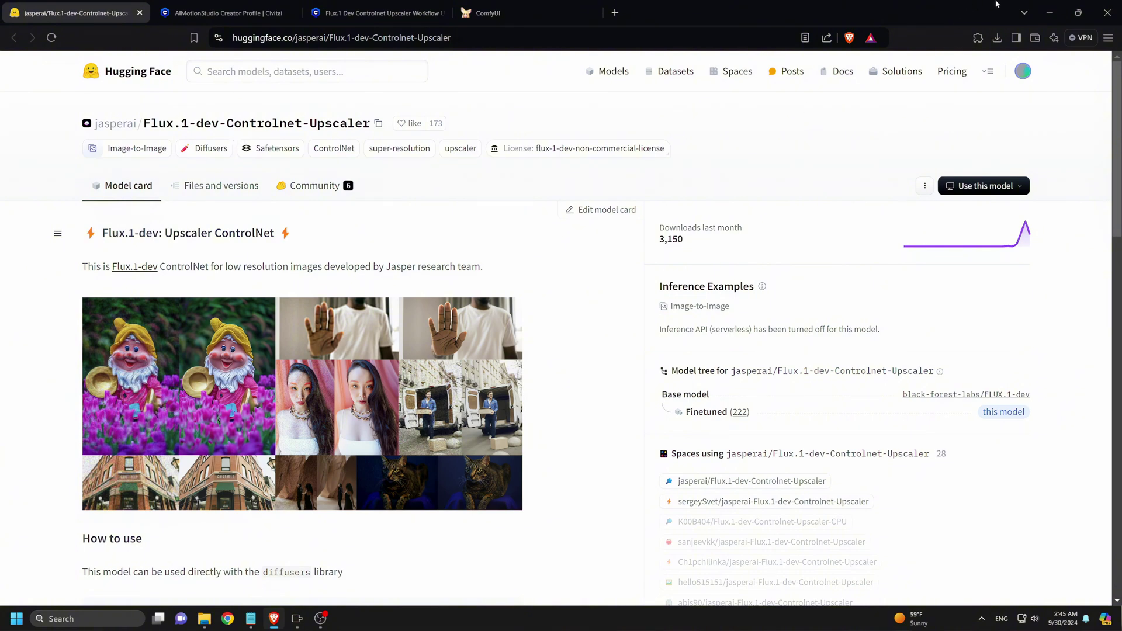
- Minimize Brave to the desktop, then restore it to the Hugging Face model page
left_click(1050, 13)
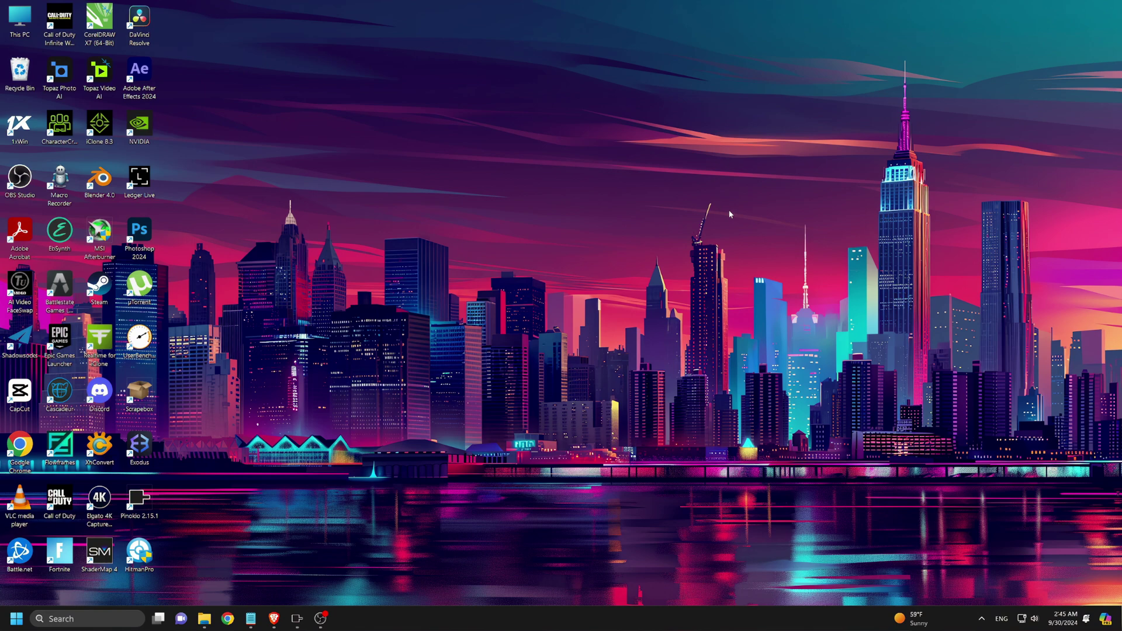
mouse_move(274, 618)
left_click(291, 575)
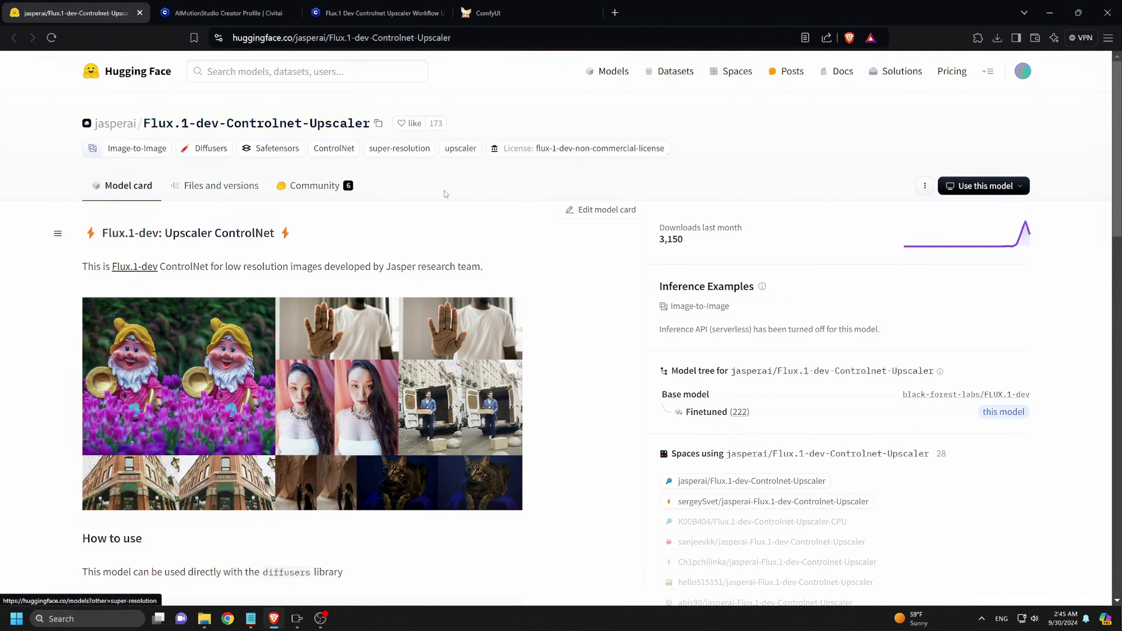
- Scroll the Flux.1-dev-Controlnet-Upscaler model card down to the licence and back up
scroll(580, 211, "down", 4)
scroll(581, 216, "down", 14)
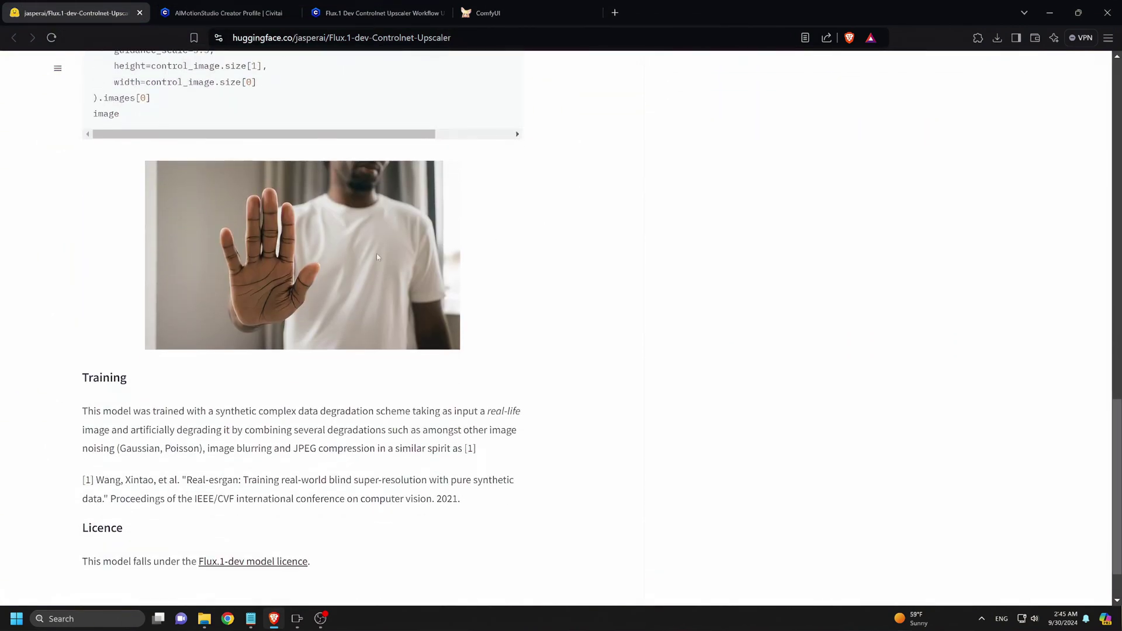
scroll(526, 281, "down", 1)
scroll(615, 315, "up", 15)
scroll(556, 295, "up", 5)
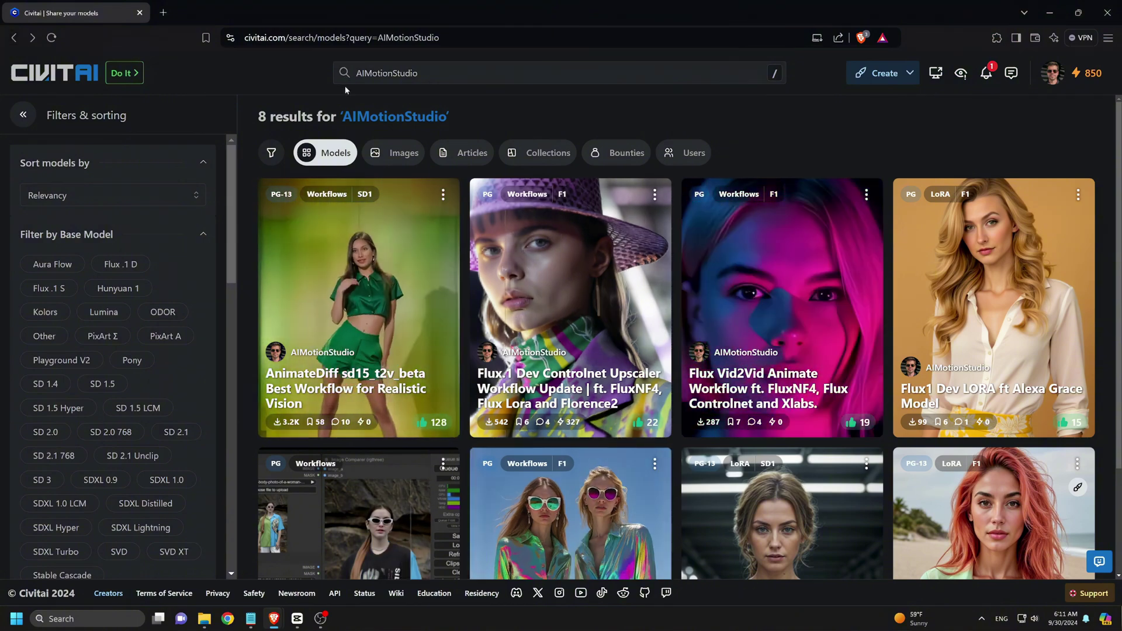
- Open the 'Flux.1 Dev Controlnet Upscaler Workflow Update' card from AIMotionStudio's Civitai search results
key("ctrl+l")
double_click(285, 39)
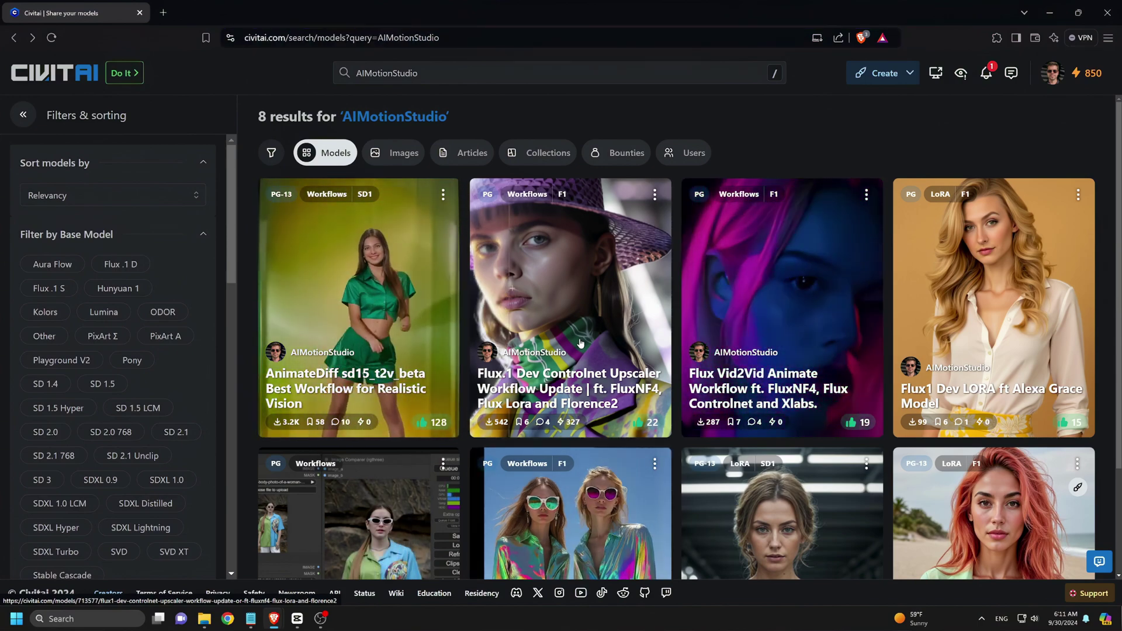
left_click(580, 343)
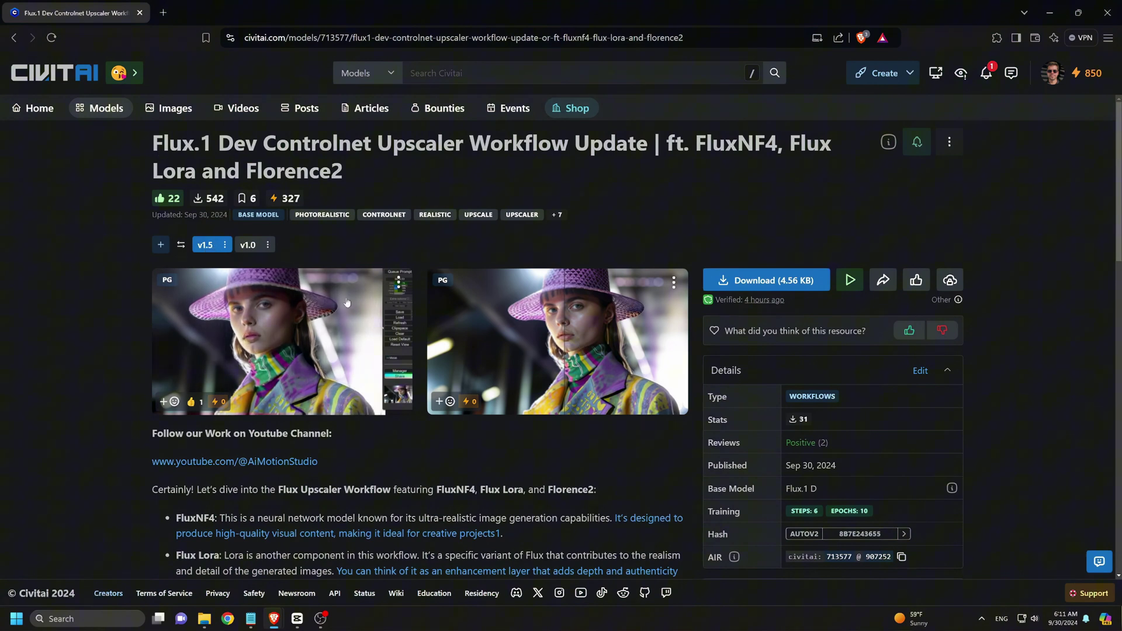
scroll(533, 335, "down", 3)
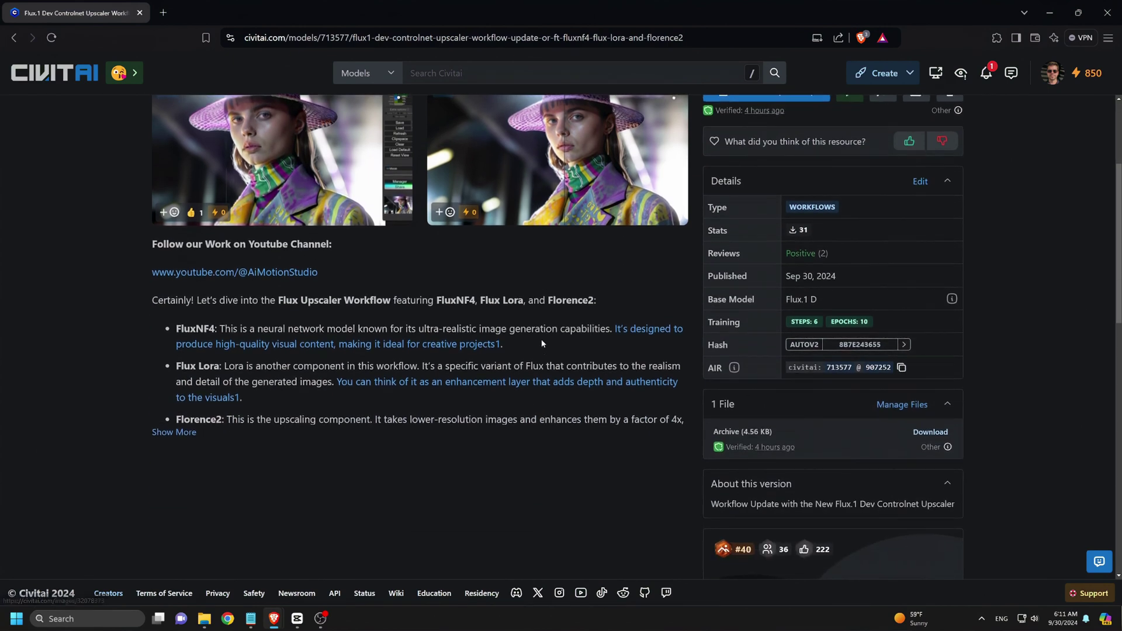
scroll(603, 339, "up", 3)
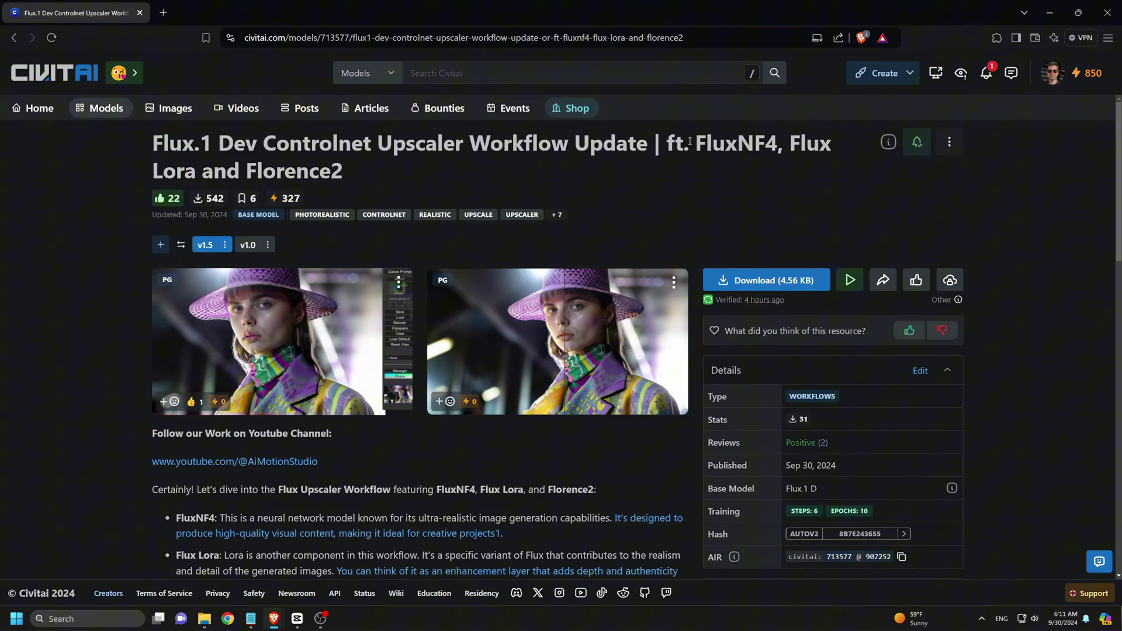
left_click_drag(690, 141, 352, 181)
left_click(247, 245)
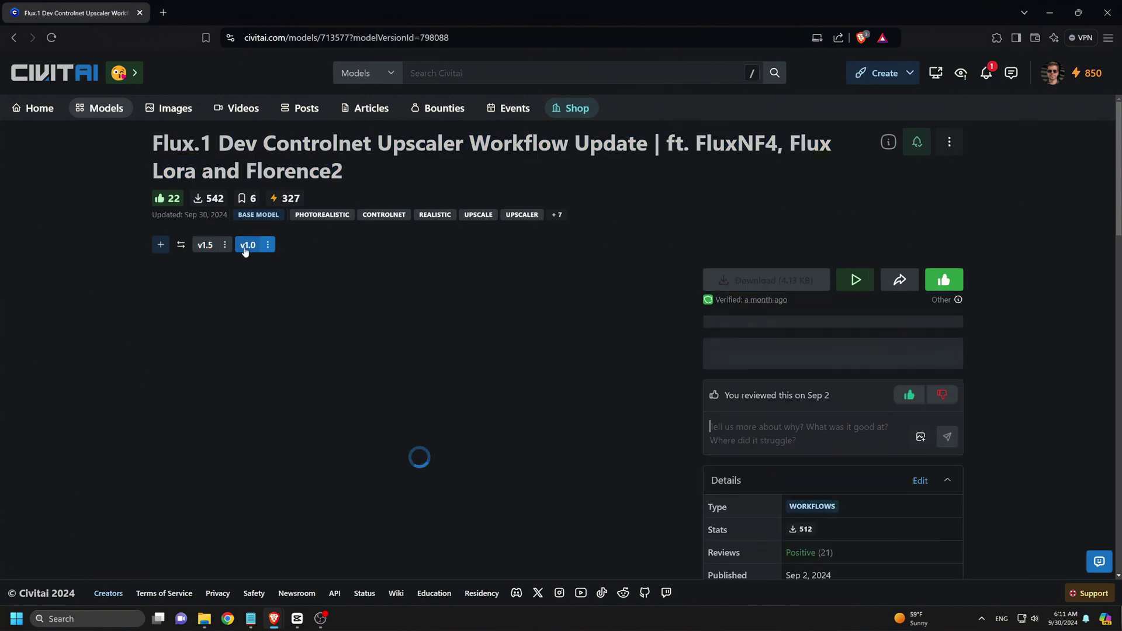
left_click(205, 245)
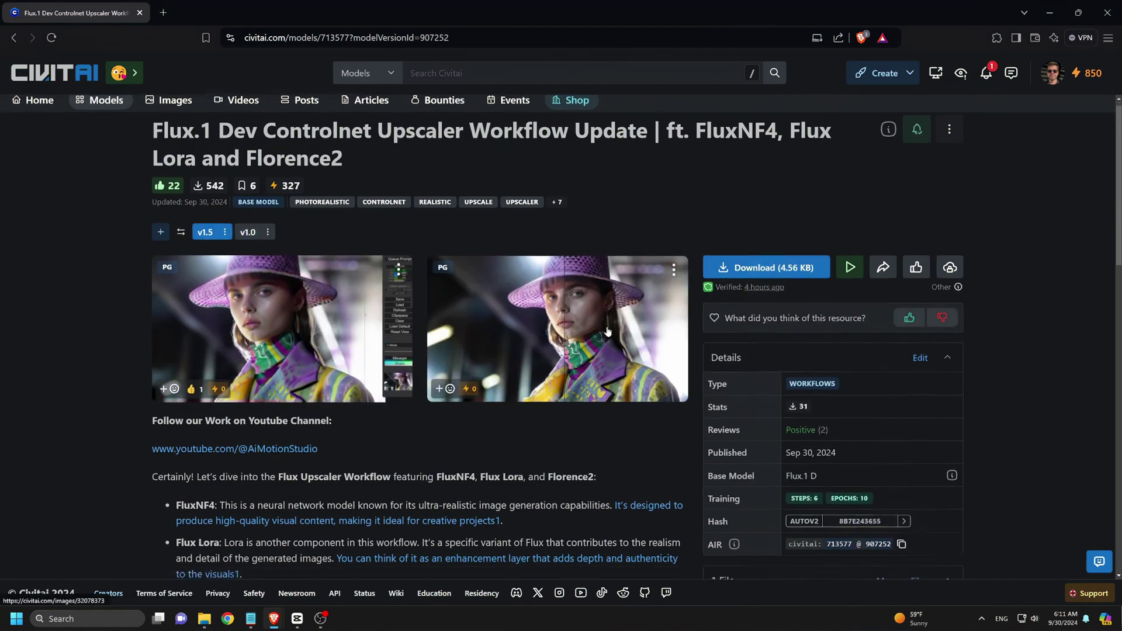
scroll(643, 315, "down", 2)
scroll(609, 327, "up", 3)
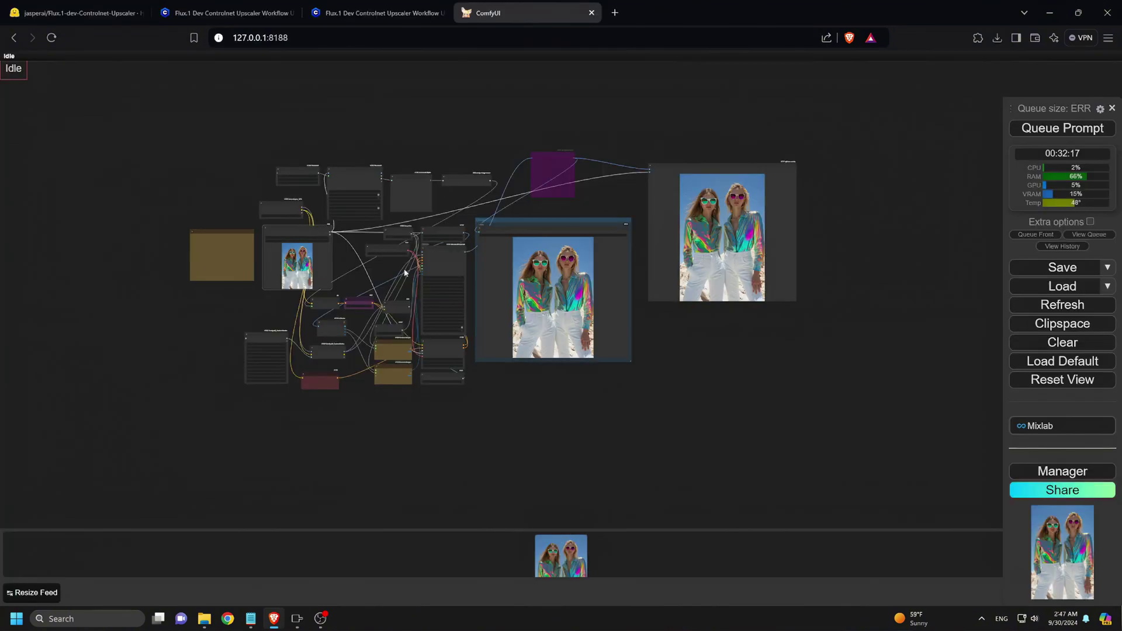
- Set the checkpoint loader's ckpt_name to flux1-dev-bnb-nf4-v2, per the note's model list
scroll(227, 307, "up", 5)
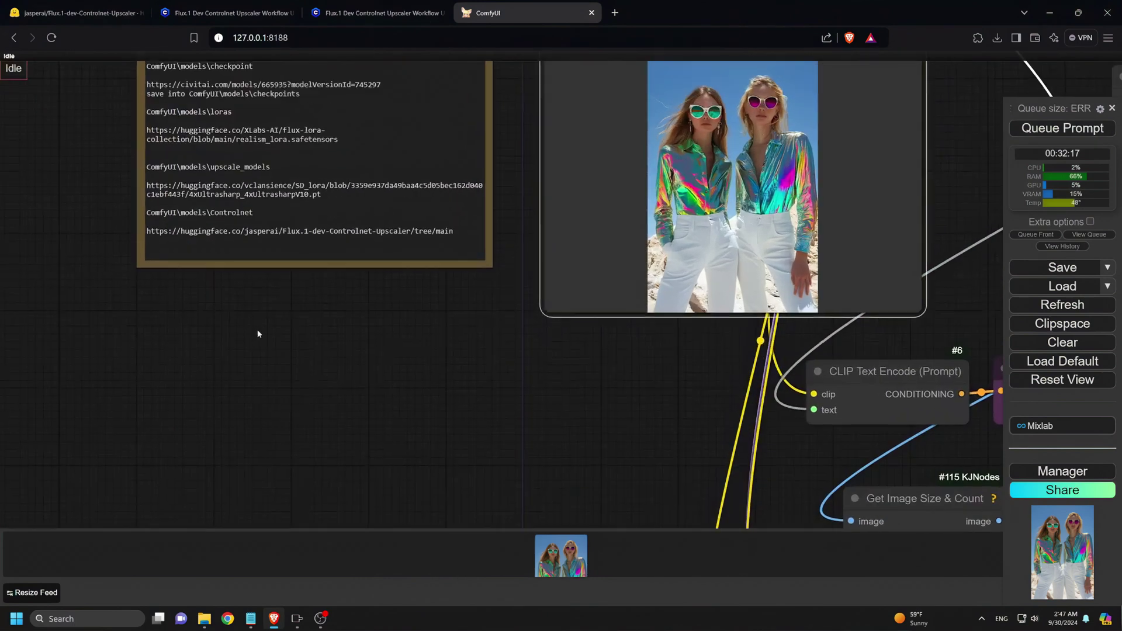
scroll(473, 296, "up", 3)
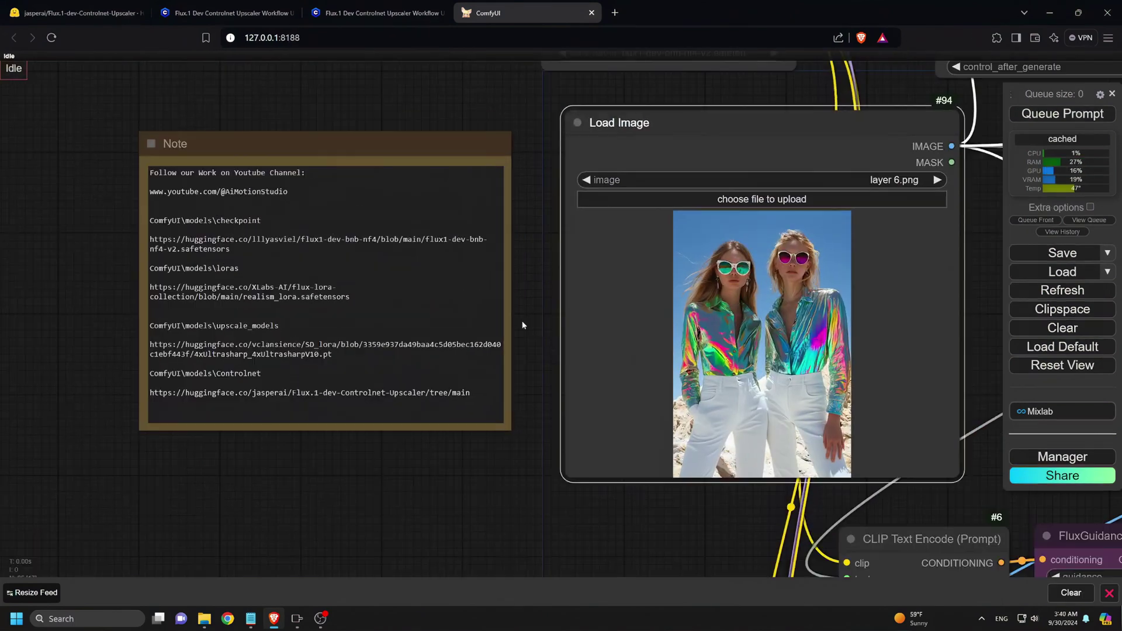
left_click(233, 252)
triple_click(148, 239)
left_click(237, 220)
left_click_drag(527, 199, 465, 320)
left_click(593, 169)
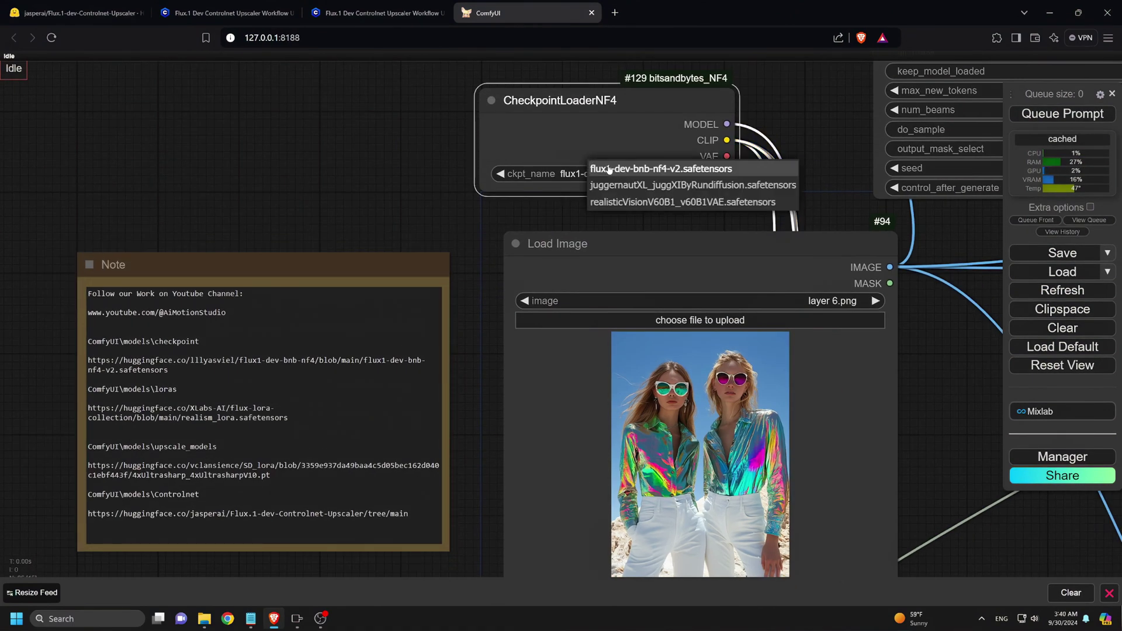
left_click(609, 170)
scroll(609, 170, "down", 2)
scroll(133, 355, "up", 2)
scroll(302, 317, "up", 3)
- Choose realism_lora.safetensors as the third LoRA (lora_name_3) in the LoRA stack
left_click_drag(334, 317, 191, 317)
left_click_drag(513, 363, 191, 348)
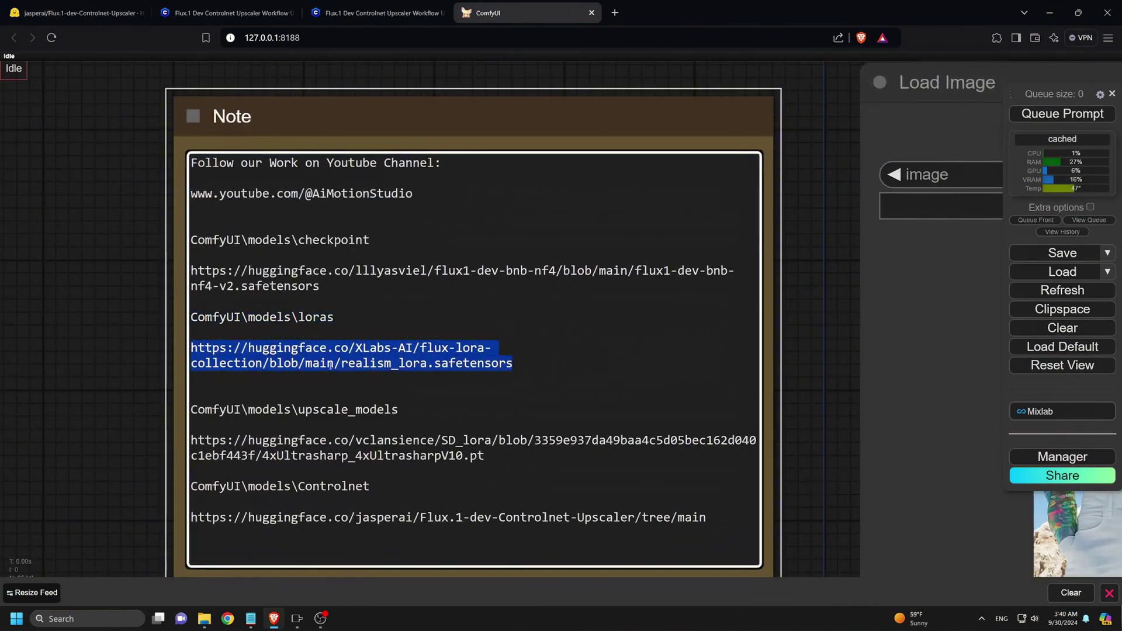
left_click(774, 444)
scroll(773, 444, "down", 3)
left_click_drag(773, 444, 541, 476)
scroll(541, 476, "up", 5)
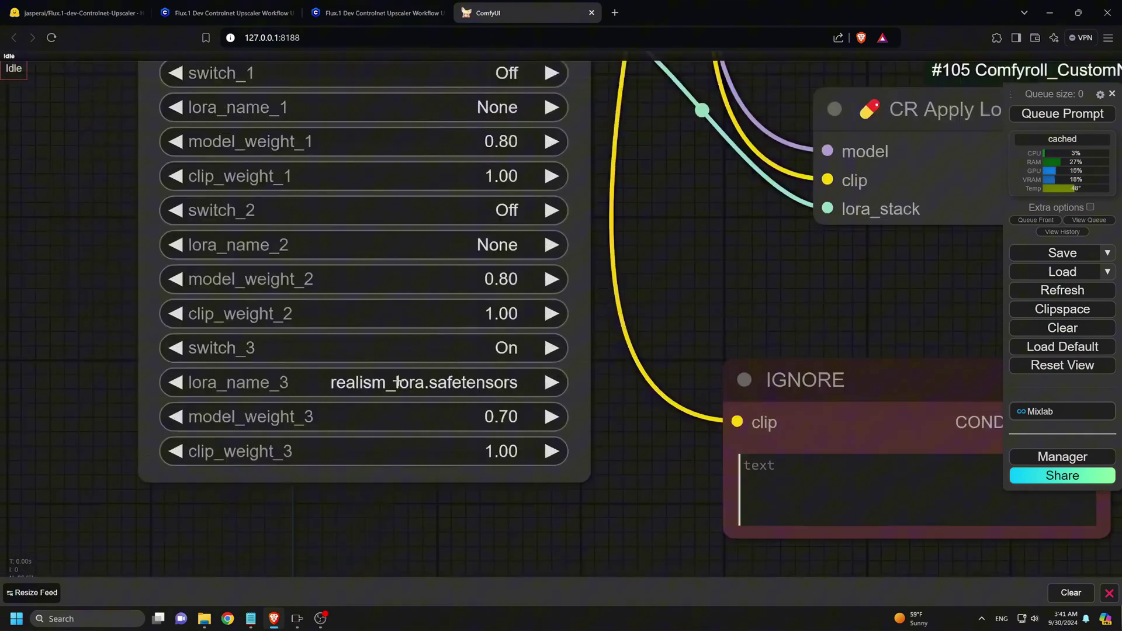
left_click(397, 382)
scroll(401, 559, "down", 2)
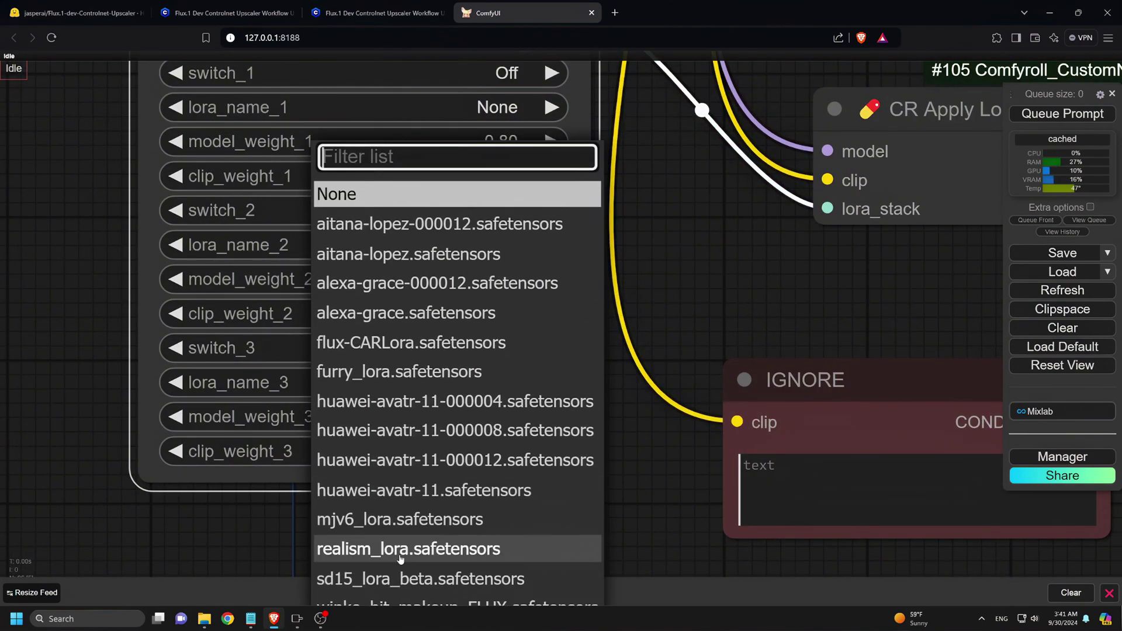
left_click(401, 559)
scroll(474, 421, "down", 5)
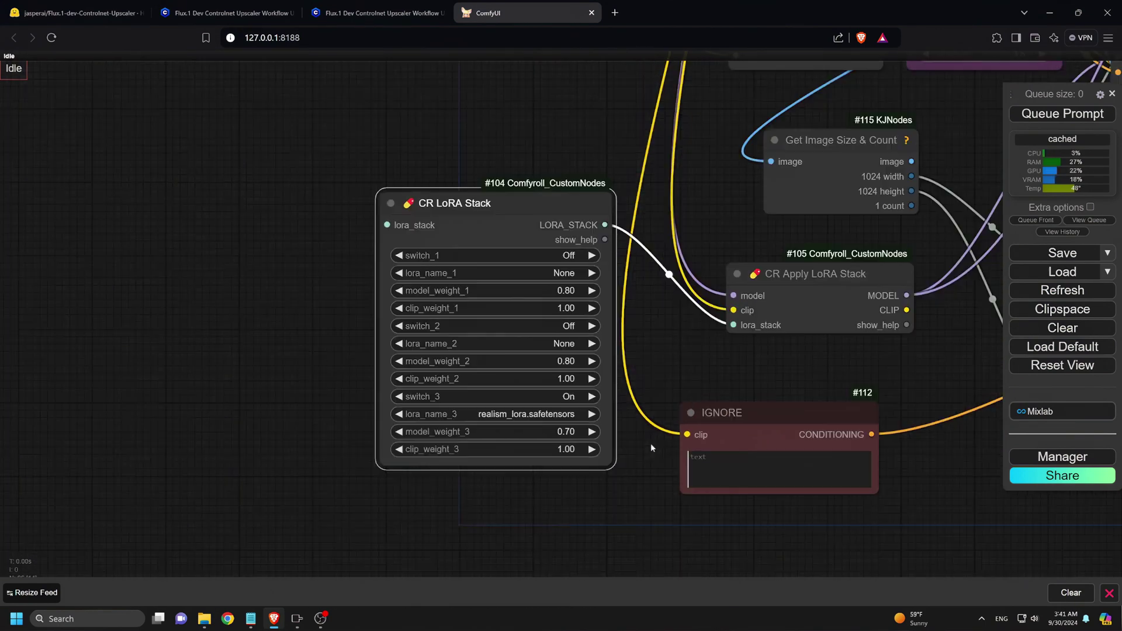
scroll(441, 255, "up", 5)
- Select 4xUltrasharp as the upscale model_name
left_click_drag(458, 275, 371, 264)
scroll(413, 259, "up", 7)
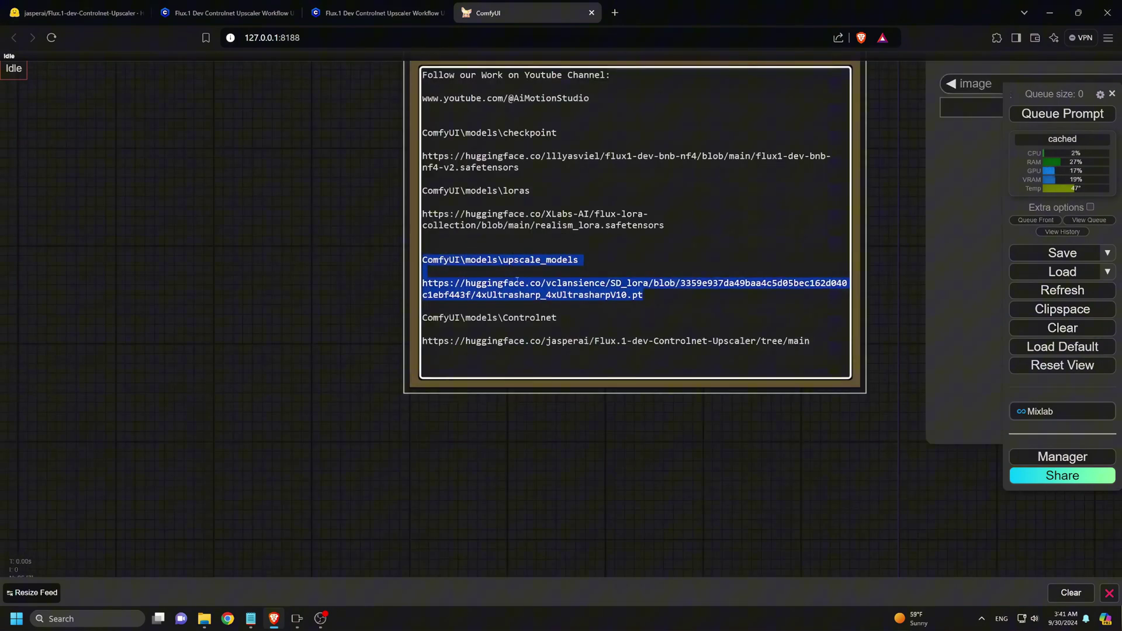
scroll(805, 469, "down", 5)
scroll(584, 351, "up", 8)
left_click(584, 347)
left_click(608, 367)
scroll(738, 314, "down", 5)
- Set control_net_name to flux.1-dev-controlnet in the Load ControlNet Model node
left_click_drag(463, 387, 720, 387)
left_click_drag(30, 201, 307, 278)
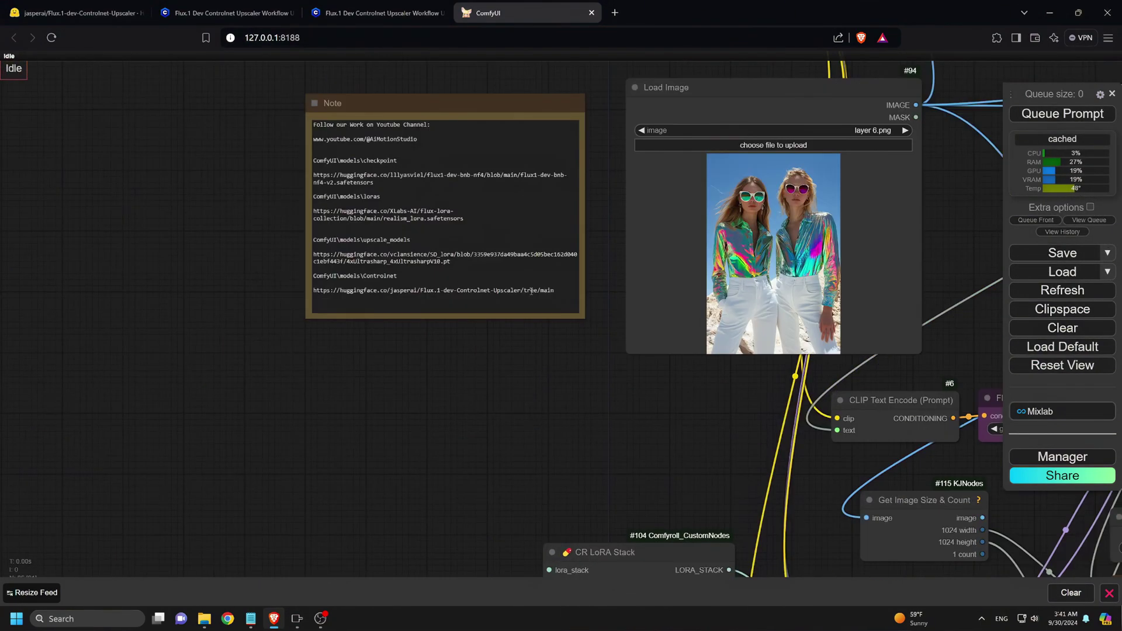
left_click(307, 278)
scroll(682, 438, "down", 5)
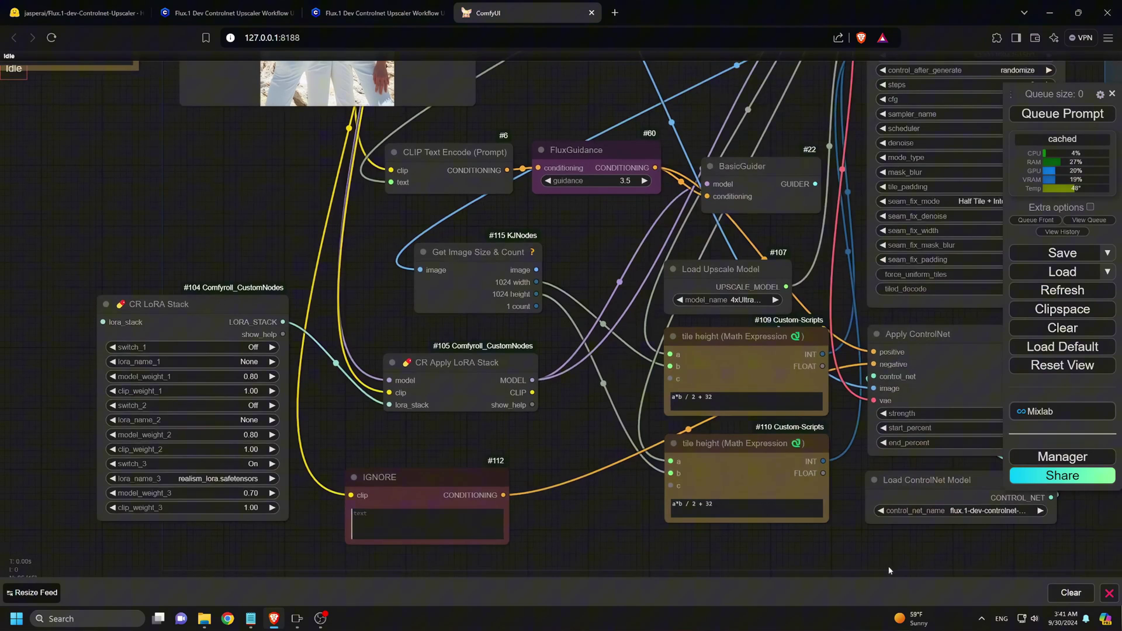
scroll(888, 559, "up", 8)
left_click(514, 402)
left_click(588, 463)
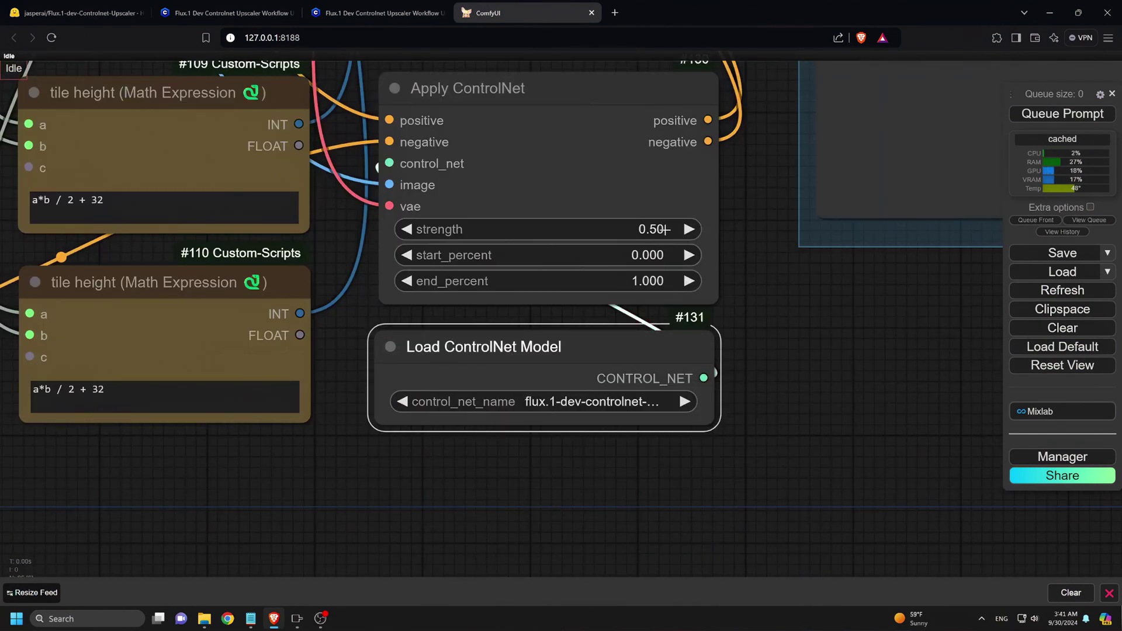
- Set the ControlNet strength to 0.7
left_click(649, 229)
type("0.7")
key("Return")
scroll(686, 298, "down", 1)
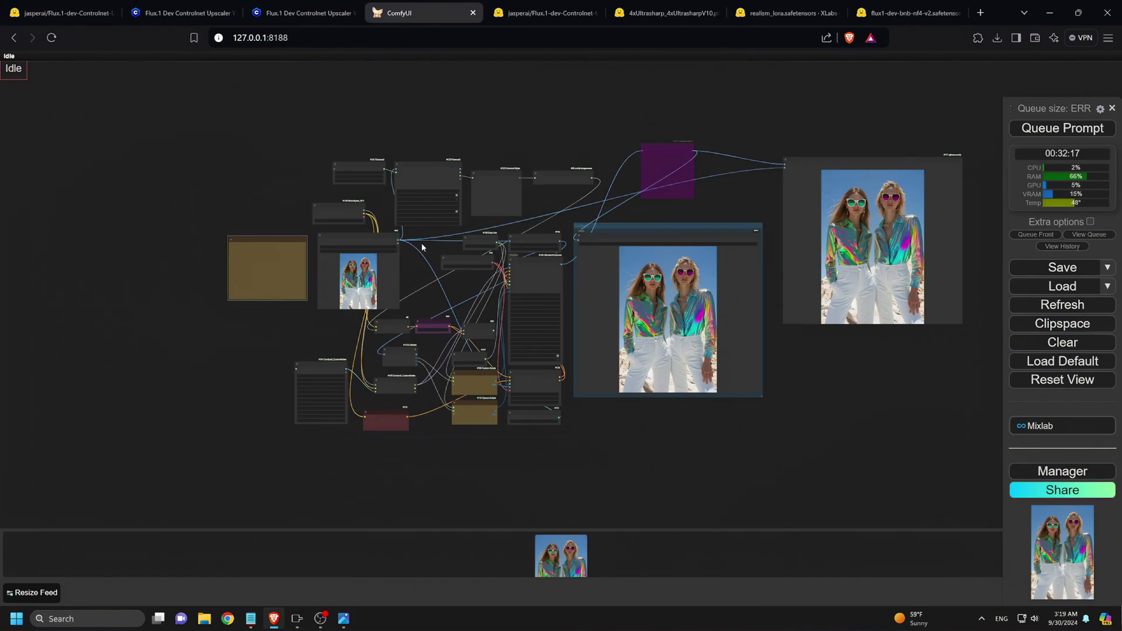
- Upload 0001images from Downloads into the Load Image node
scroll(374, 260, "up", 10)
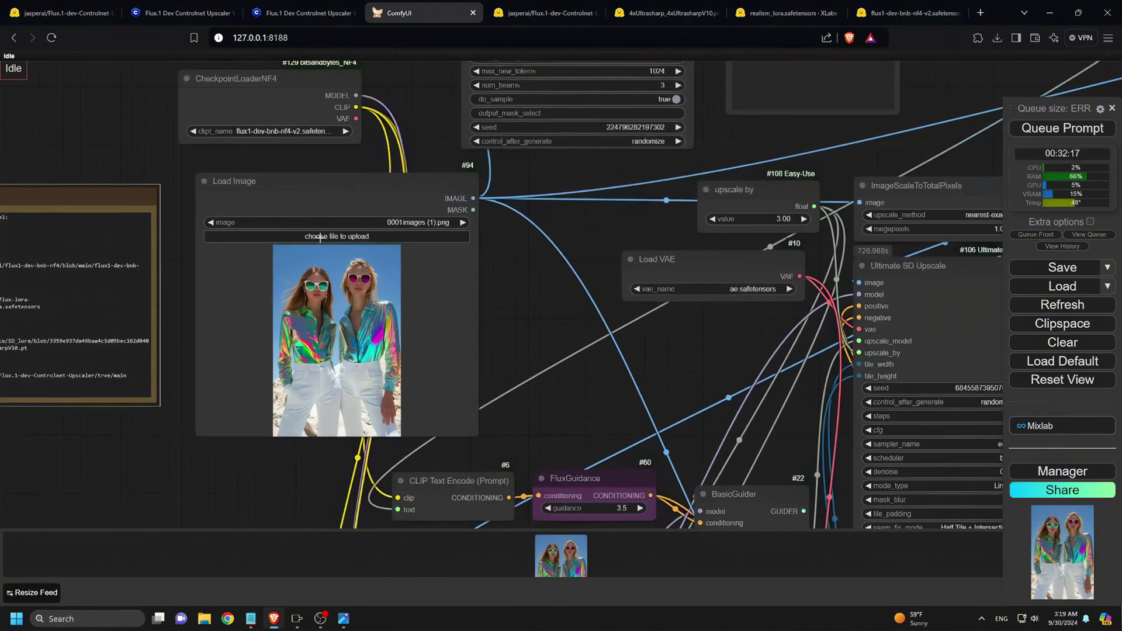
left_click(320, 241)
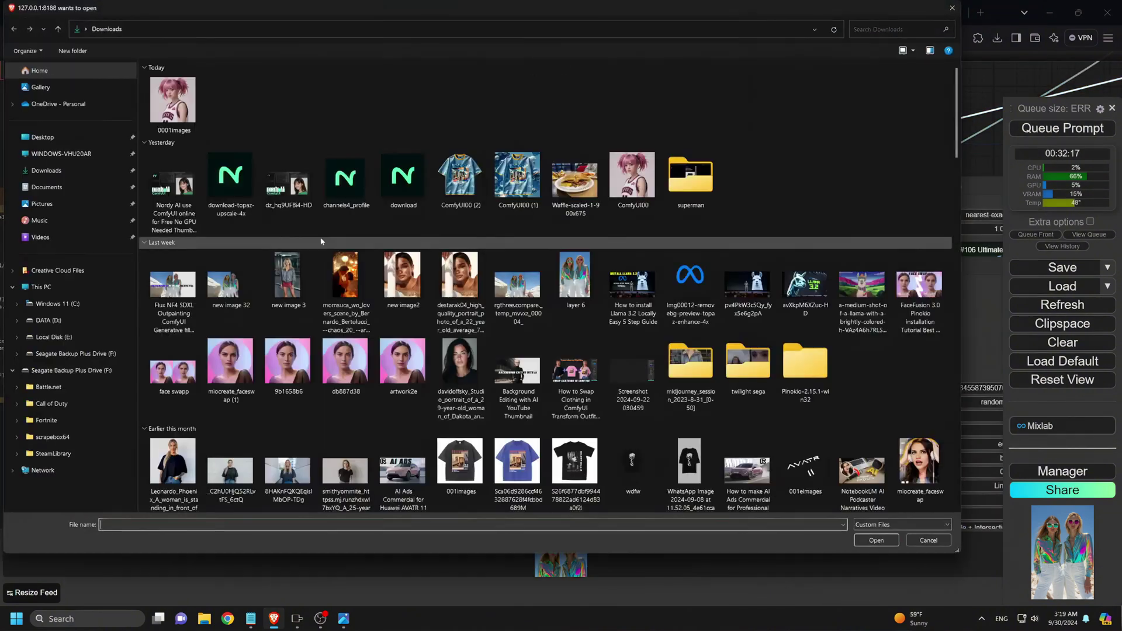
double_click(169, 107)
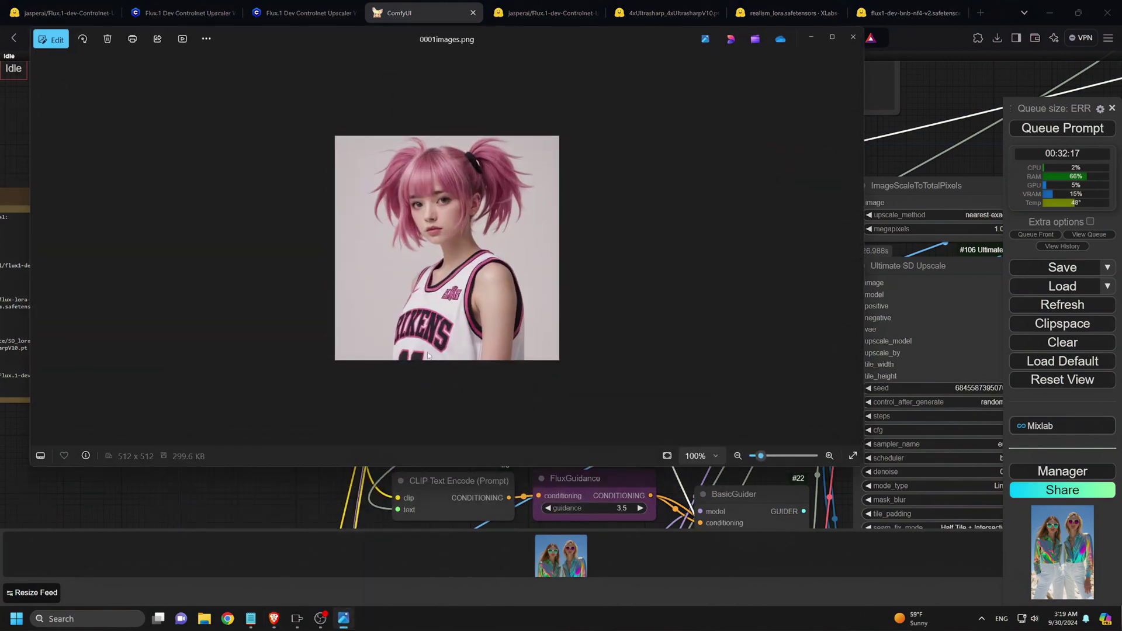
- Zoom in to inspect the pink-haired portrait's detail, then queue the upscaling workflow
scroll(435, 169, "up", 10)
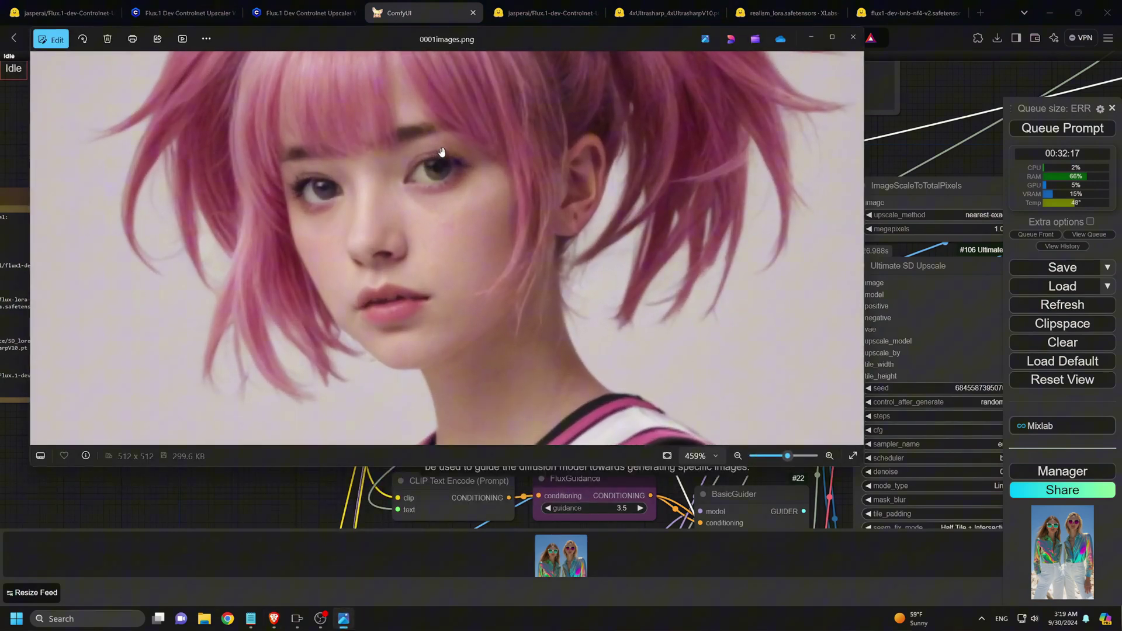
scroll(379, 221, "down", 5)
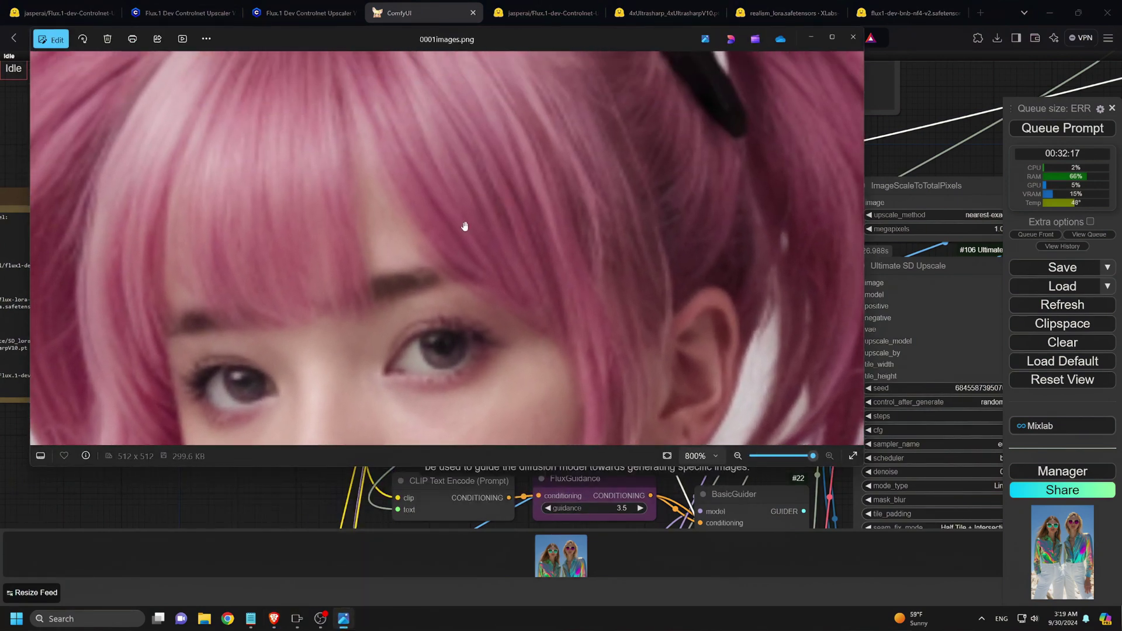
scroll(447, 253, "down", 3)
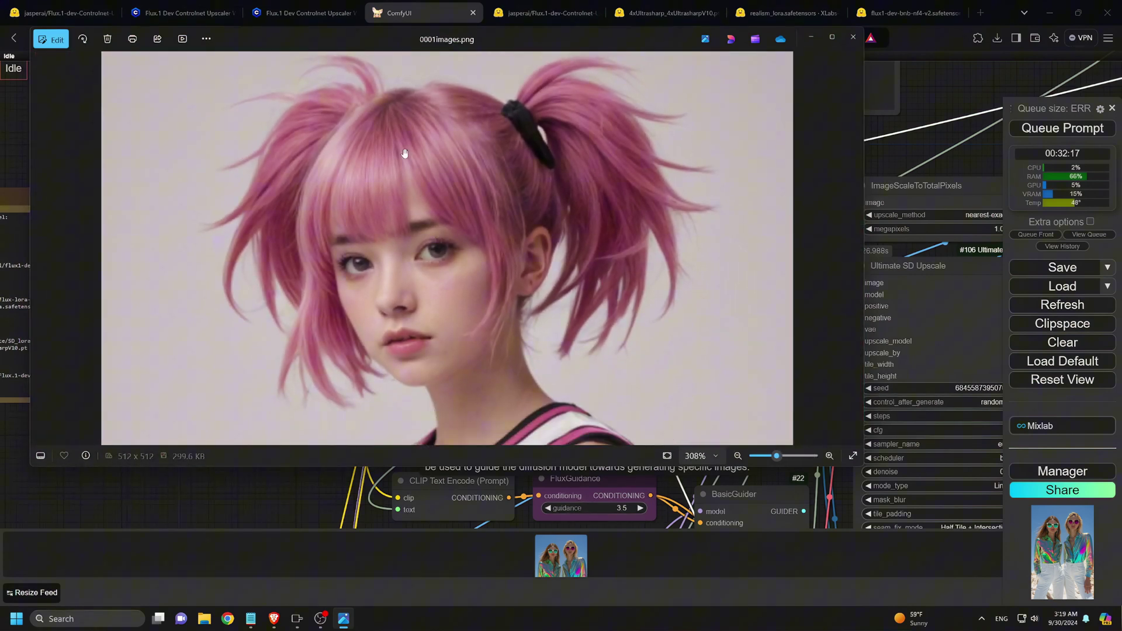
scroll(405, 212, "up", 2)
left_click_drag(405, 212, 363, 234)
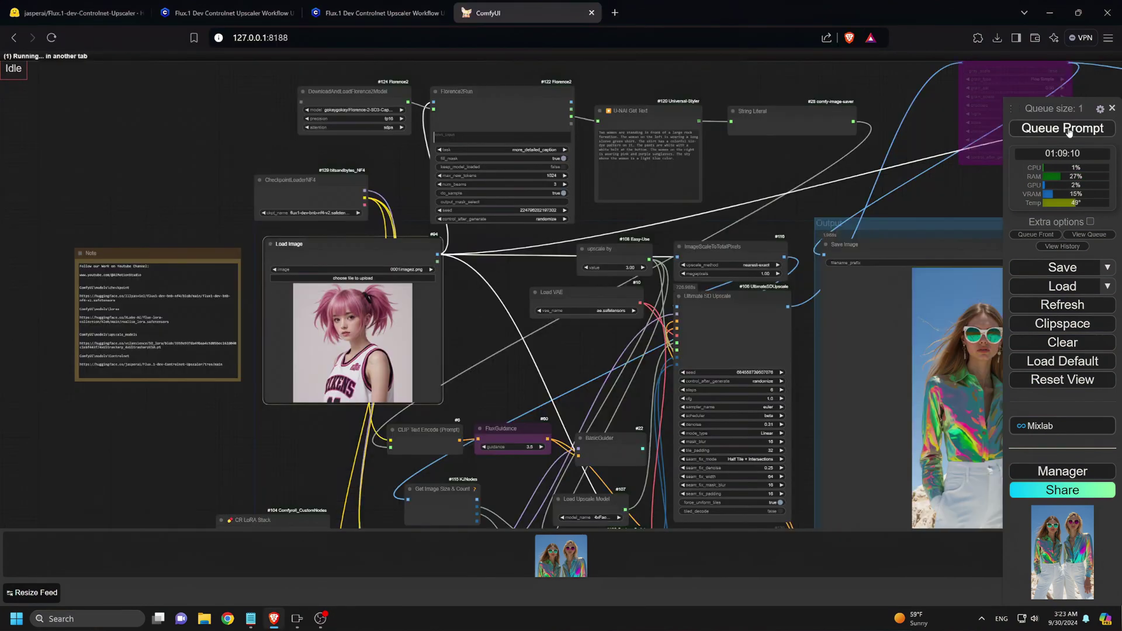
left_click(1068, 130)
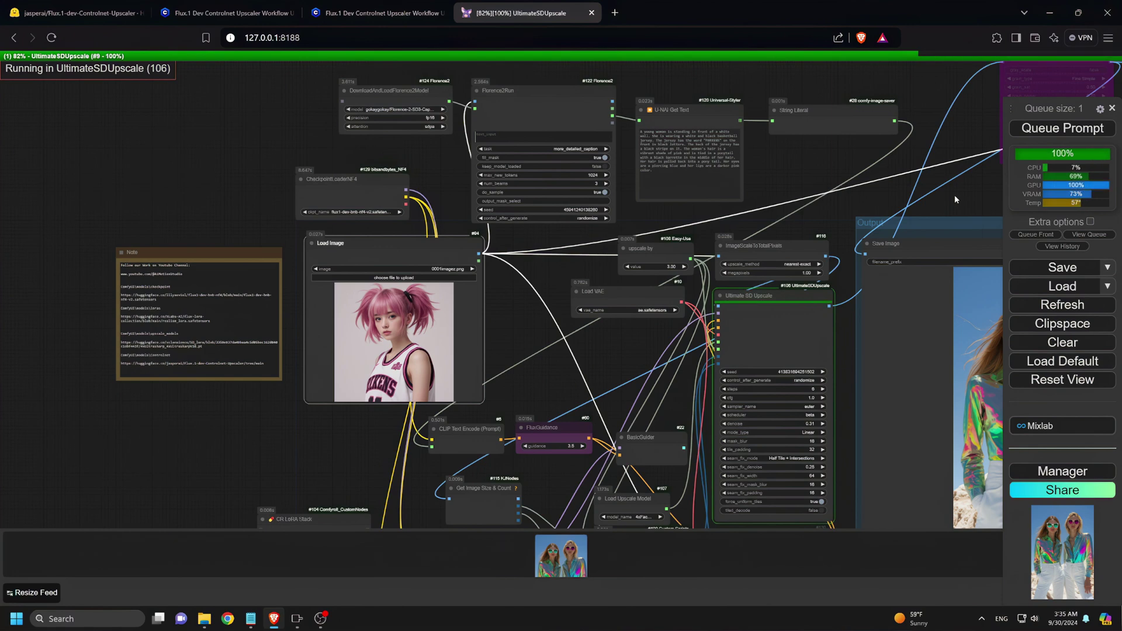
- Zoom in and out of the finished output and Image Comparer to inspect the upscaled portrait
left_click_drag(955, 195, 331, 195)
scroll(672, 234, "up", 5)
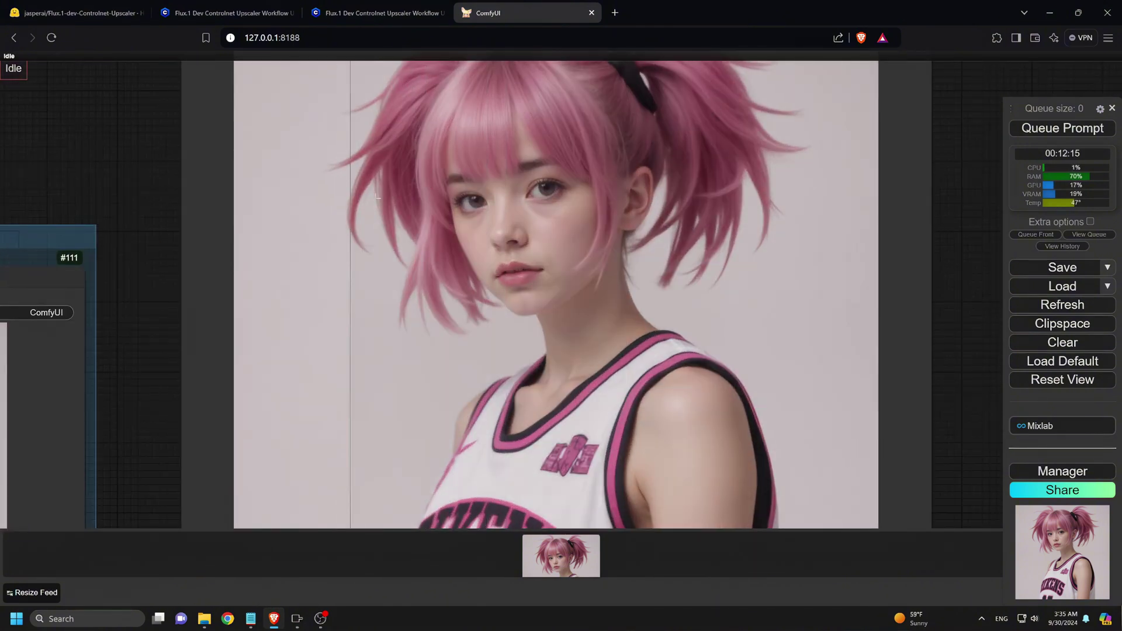
scroll(457, 202, "up", 3)
scroll(457, 202, "down", 3)
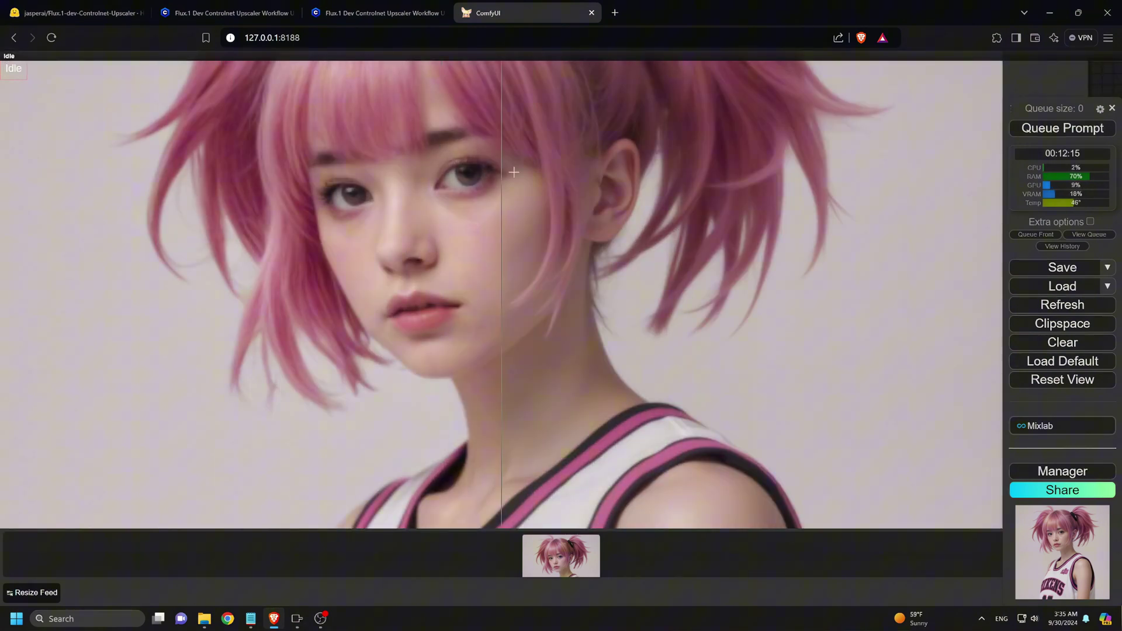
scroll(584, 175, "down", 2)
scroll(464, 234, "up", 5)
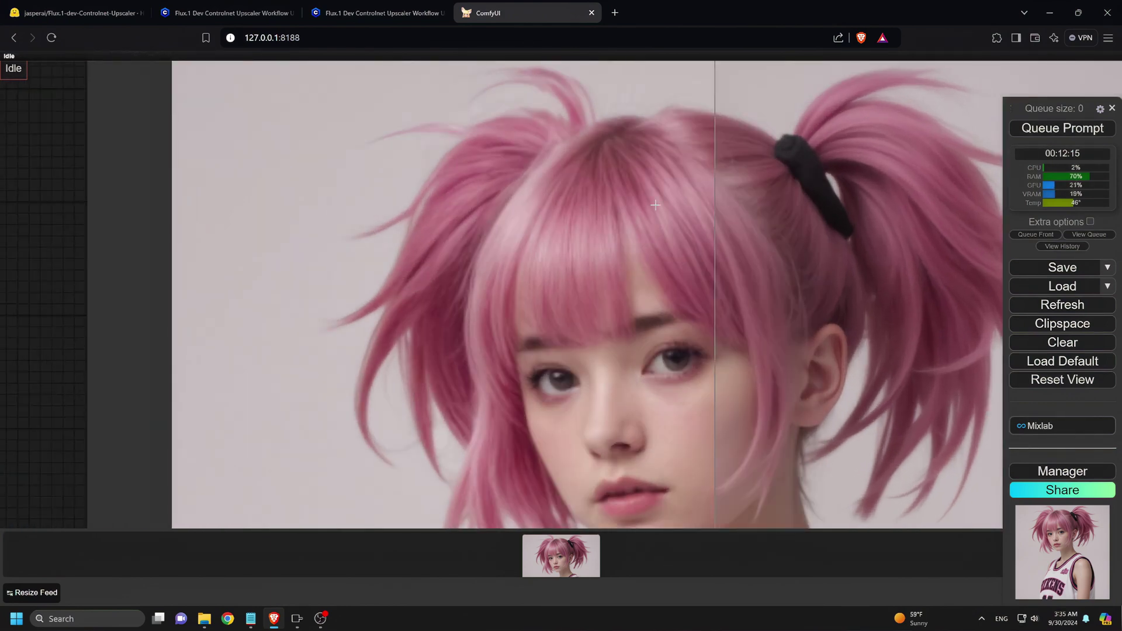
scroll(707, 292, "down", 4)
scroll(730, 351, "up", 5)
scroll(461, 328, "down", 4)
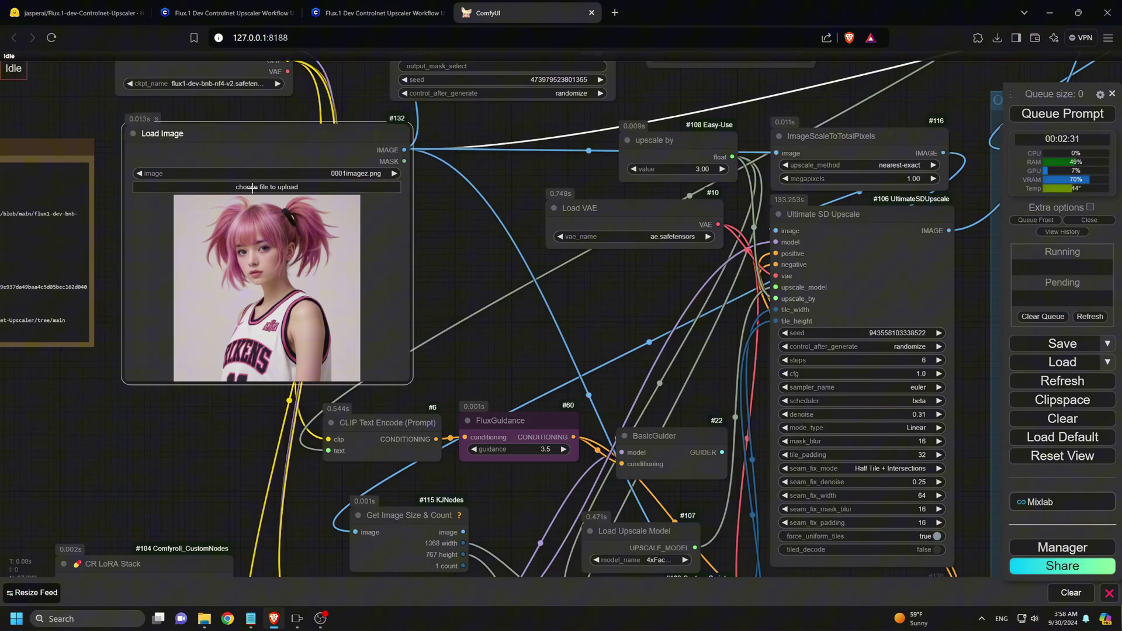
- Select 0001images on the Desktop in the Load Image file picker
left_click(252, 188)
left_click(95, 138)
left_click(173, 107)
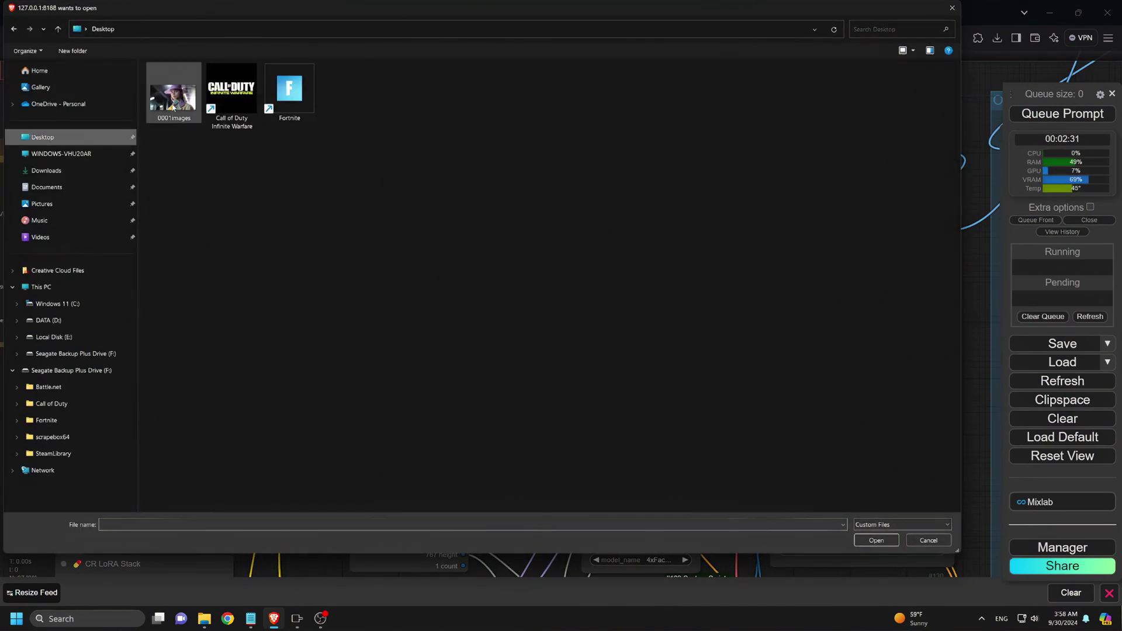
- Preview 0001images in Photos, zooming over the scarf and face, then close the viewer
right_click(172, 107)
left_click(199, 128)
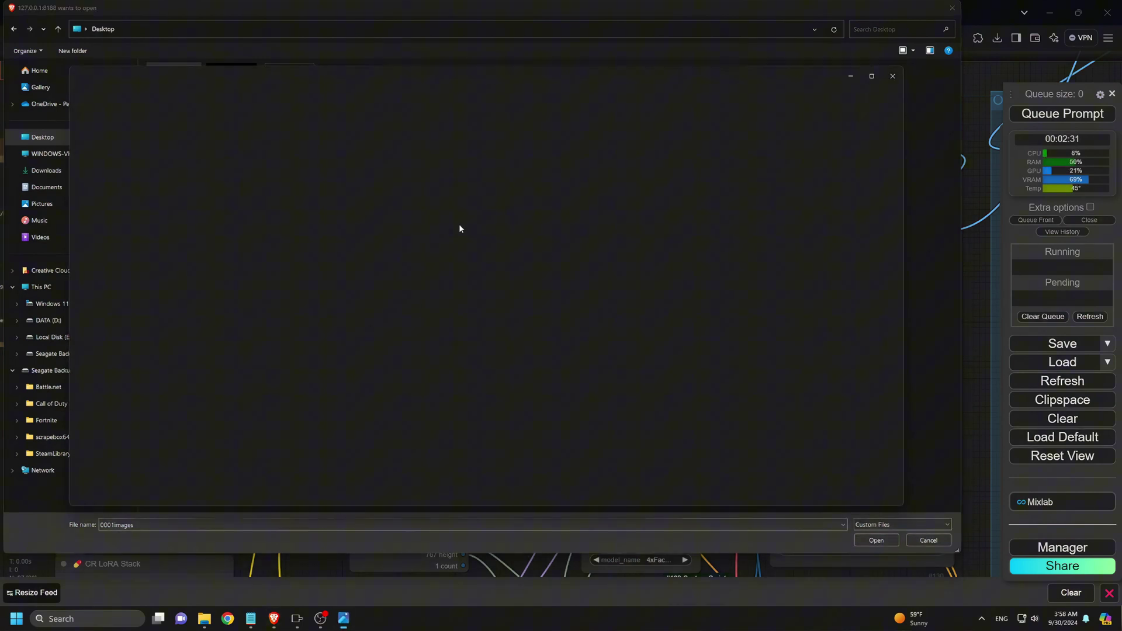
scroll(461, 225, "up", 5)
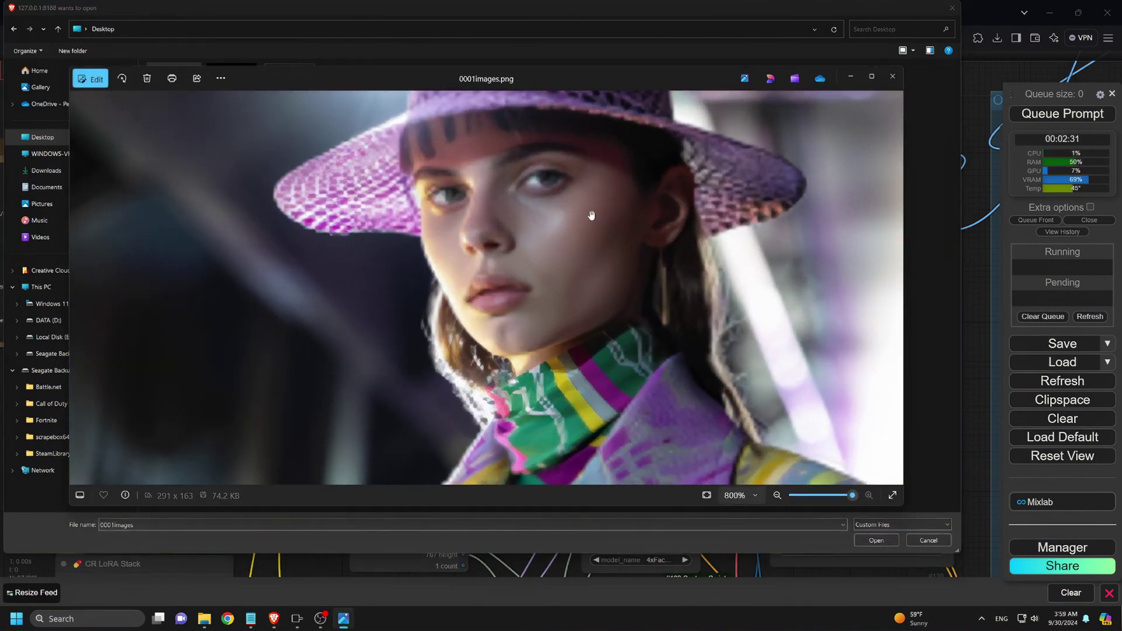
left_click_drag(583, 215, 527, 255)
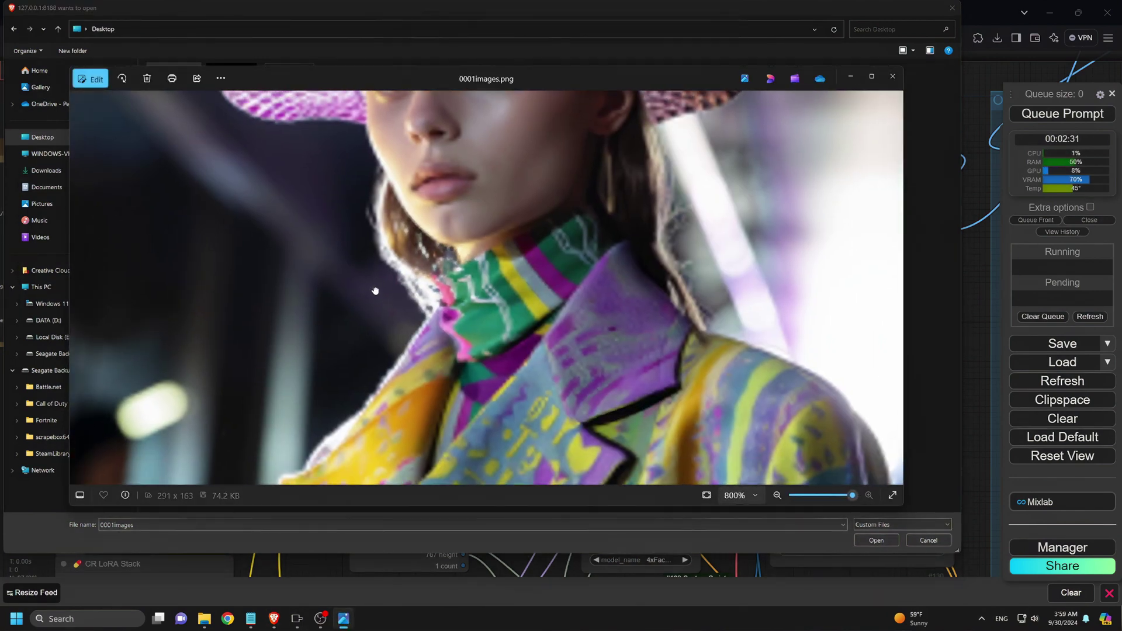
left_click_drag(416, 291, 391, 472)
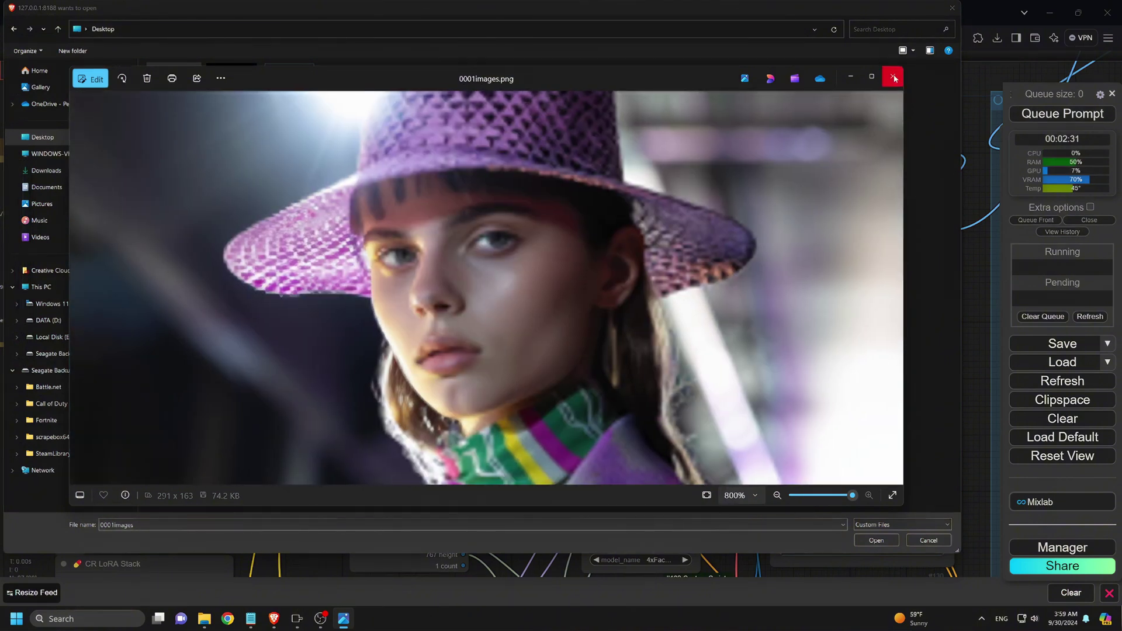
left_click(894, 79)
- Load 0001images (2).png as input and queue the upscale run on the purple-hat portrait
key("Return")
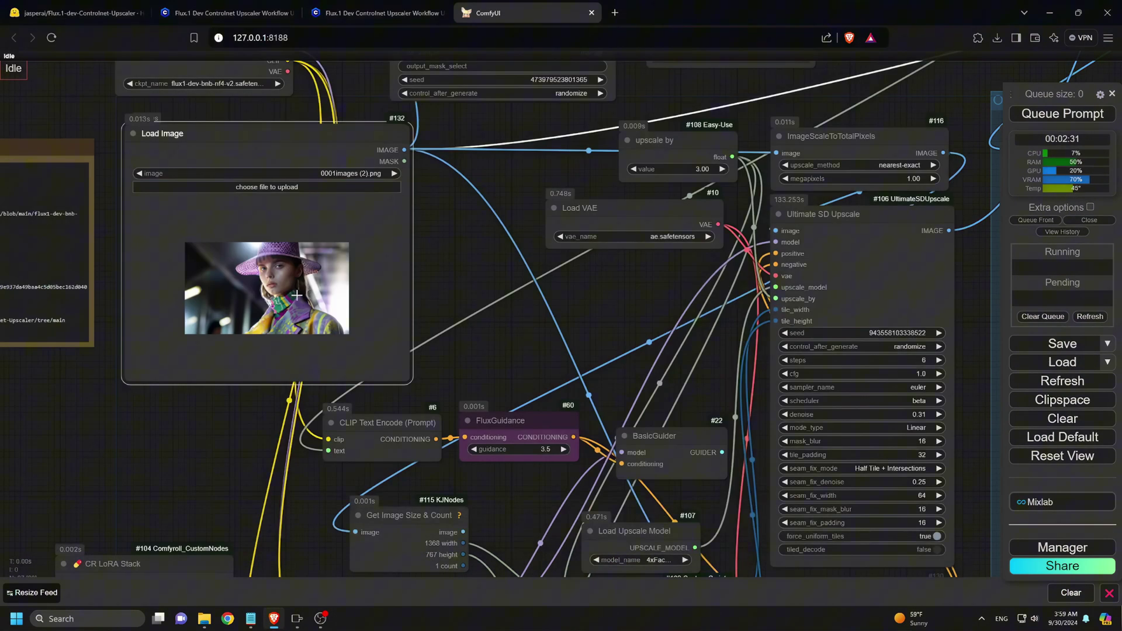
left_click(1024, 115)
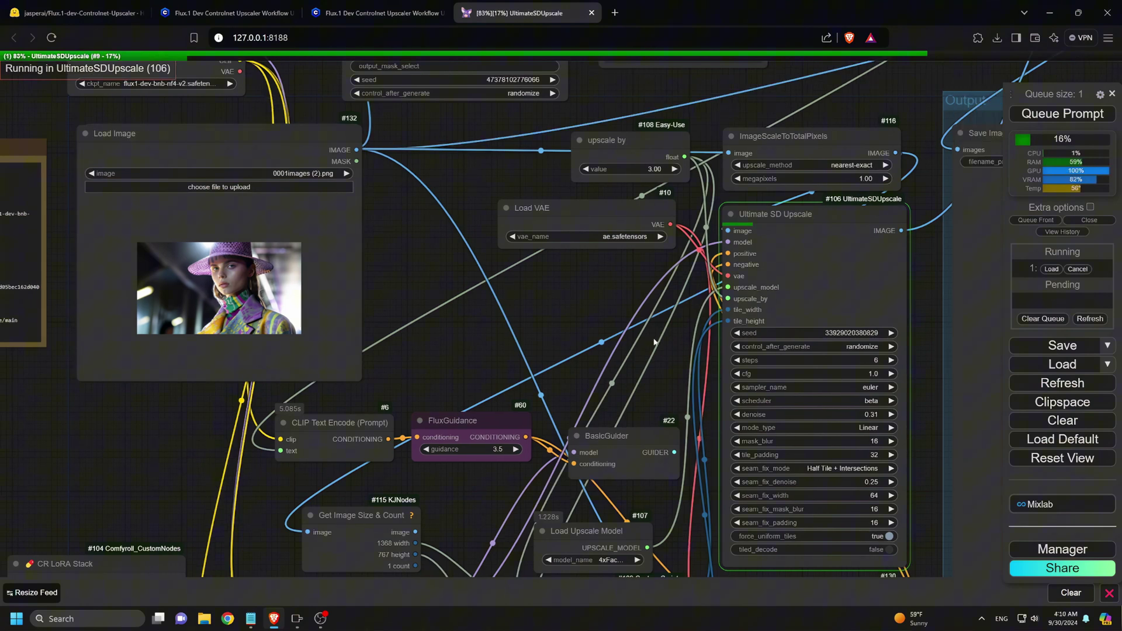
scroll(654, 342, "down", 10)
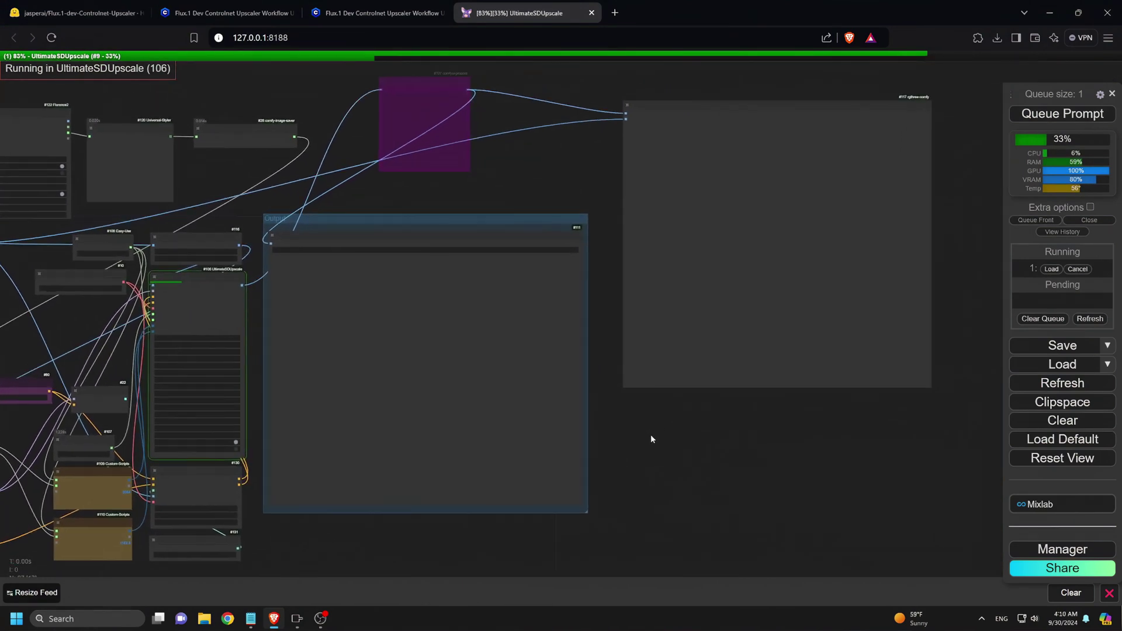
scroll(652, 438, "up", 2)
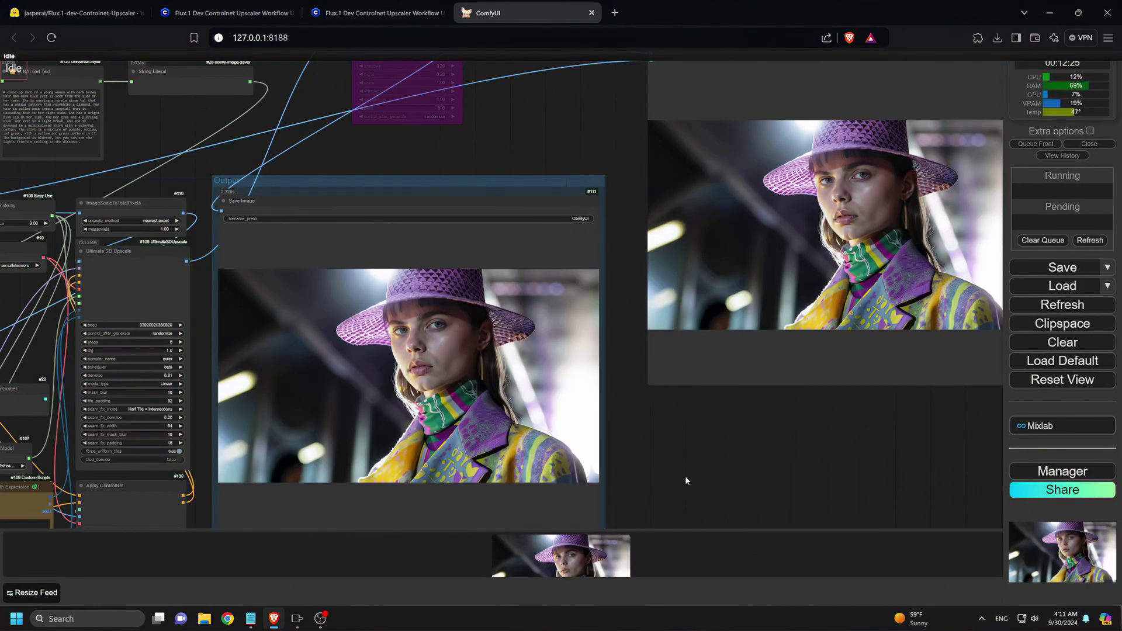
left_click_drag(863, 444, 730, 474)
scroll(689, 258, "up", 8)
scroll(701, 234, "up", 2)
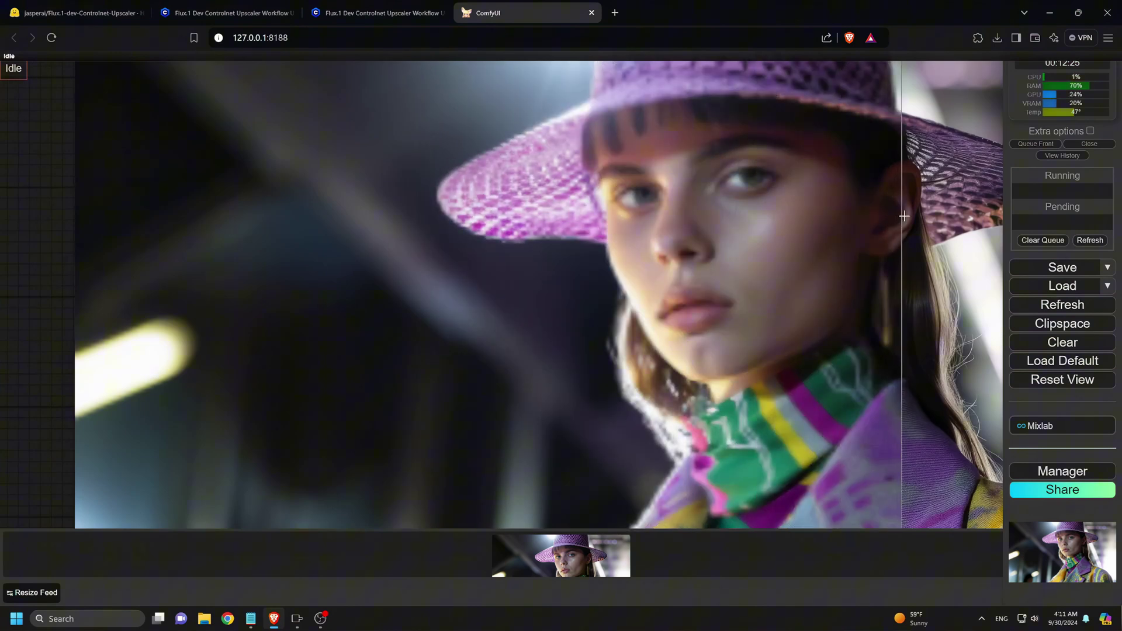
scroll(832, 212, "down", 6)
scroll(774, 217, "down", 3)
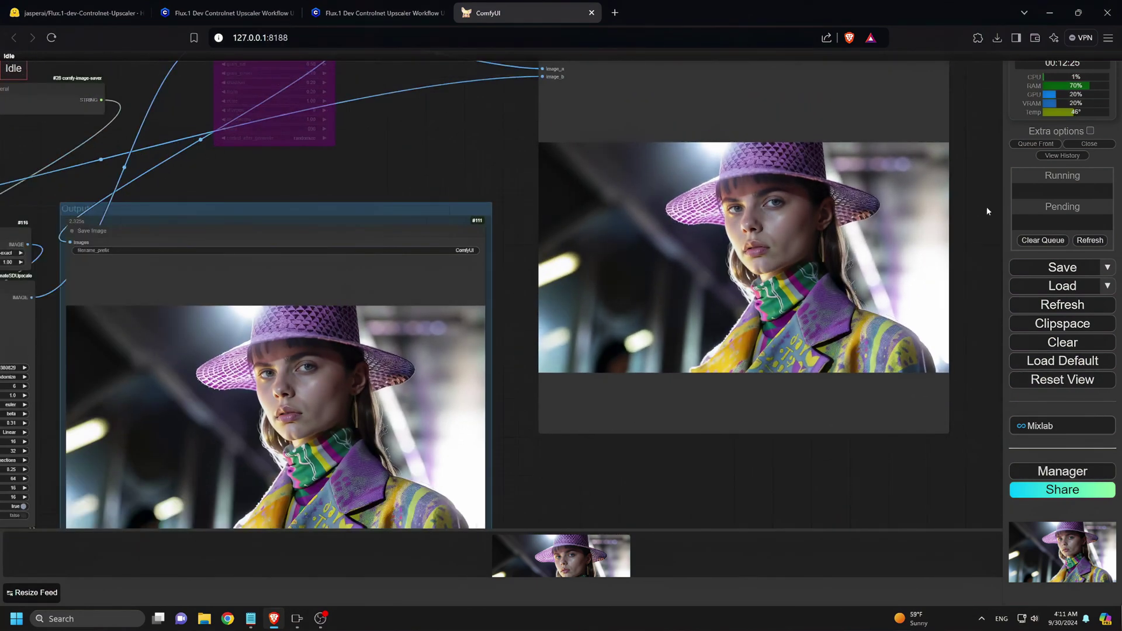
left_click_drag(984, 212, 842, 268)
scroll(843, 271, "up", 6)
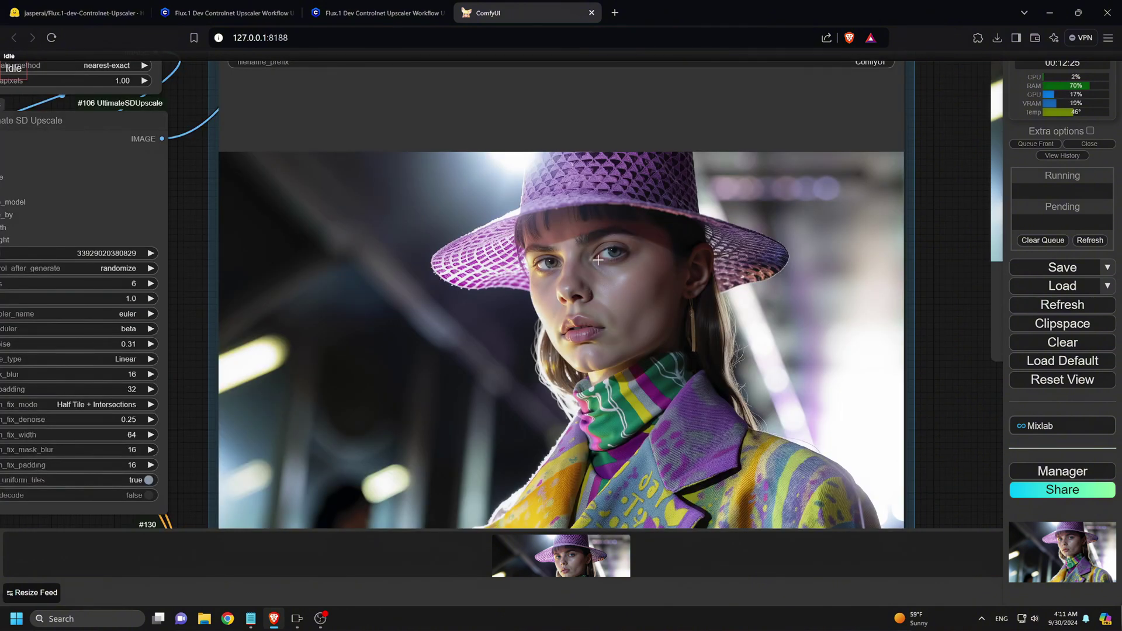
scroll(572, 289, "up", 8)
scroll(640, 257, "up", 5)
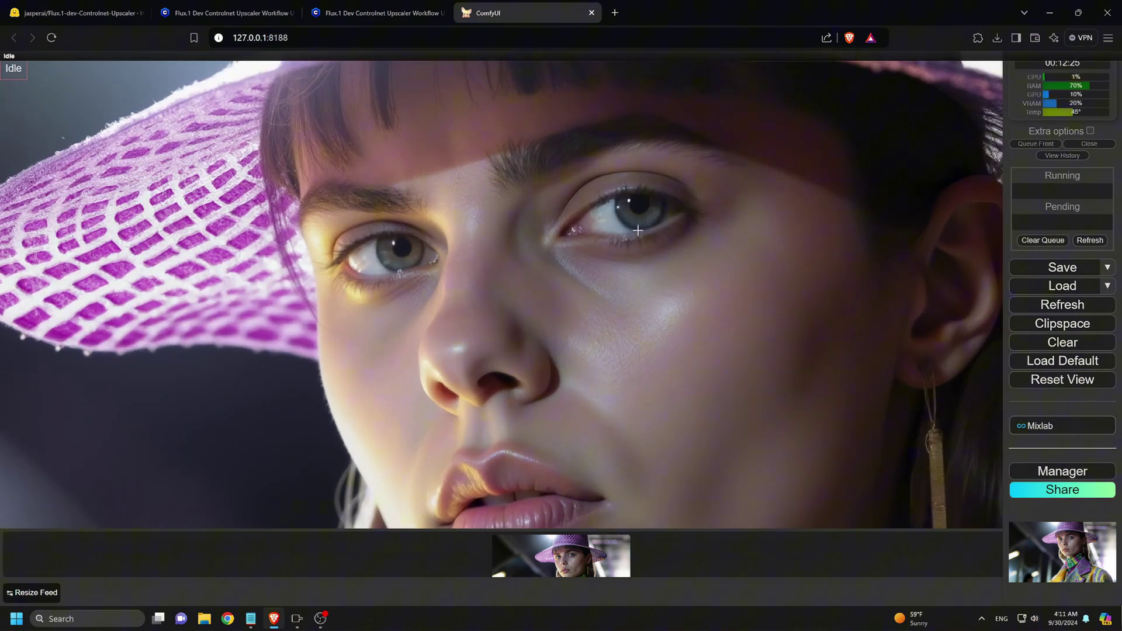
scroll(378, 270, "down", 8)
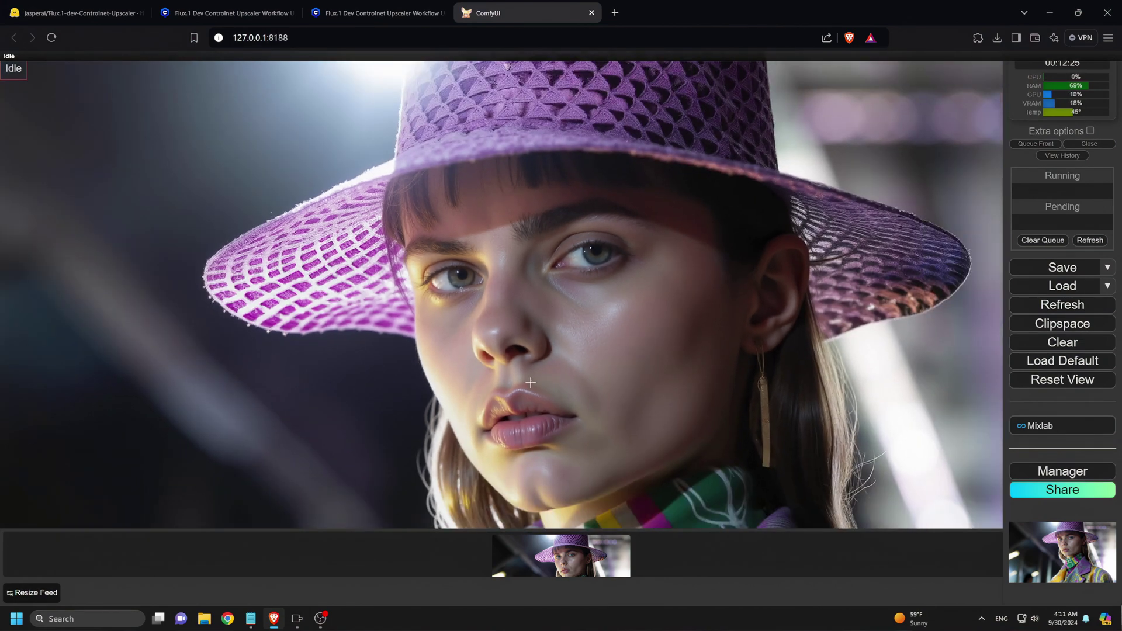
scroll(655, 288, "up", 8)
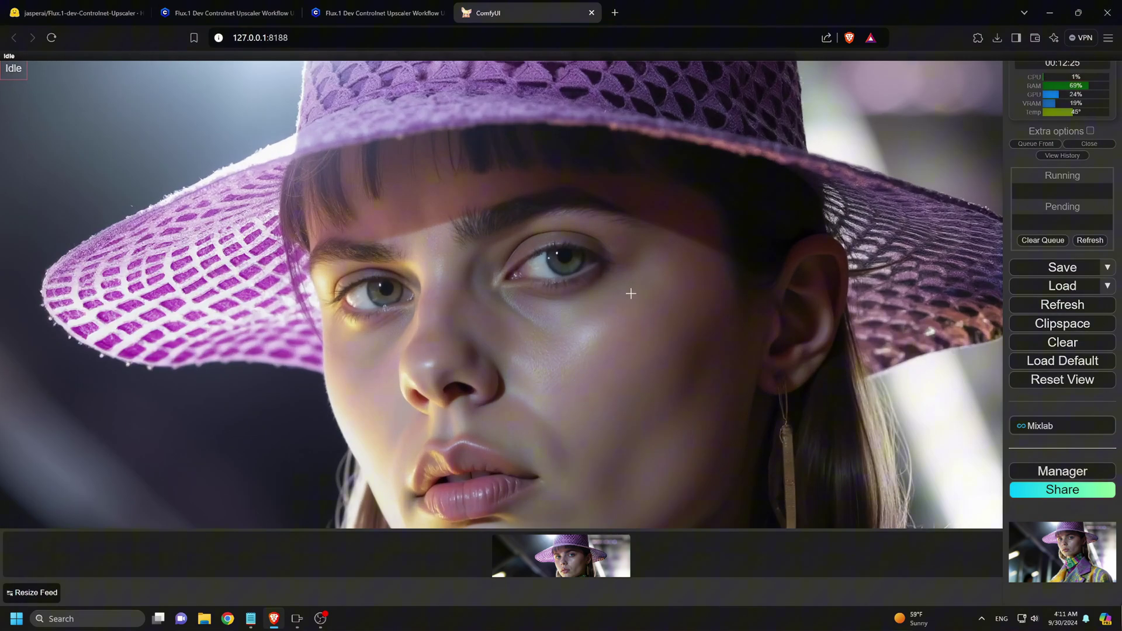
scroll(727, 305, "down", 15)
left_click_drag(154, 164, 572, 325)
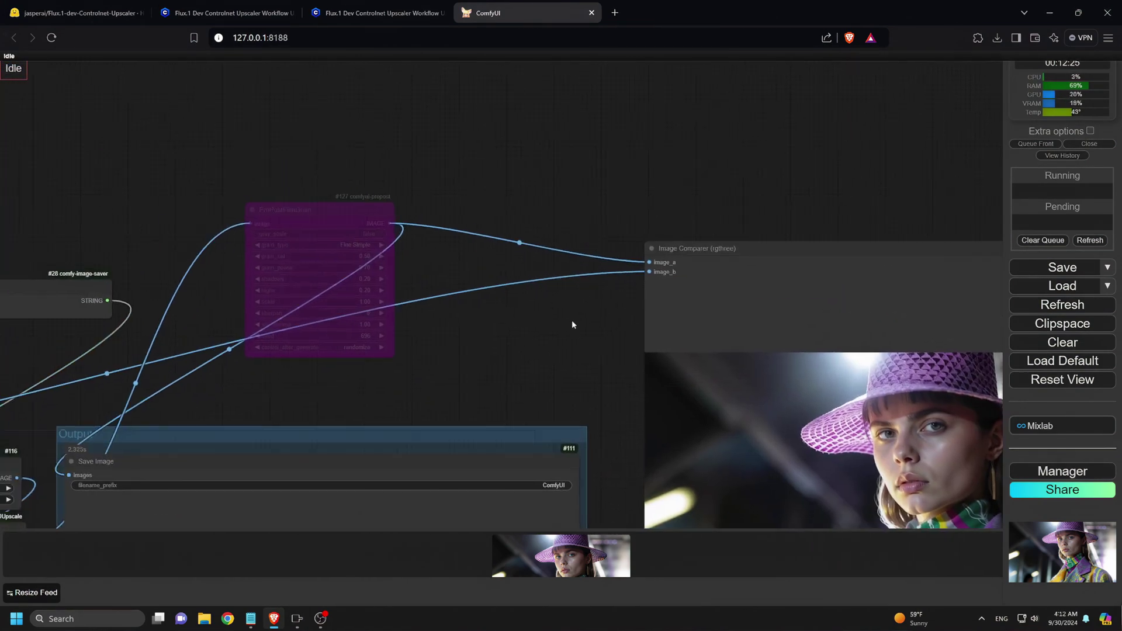
scroll(432, 267, "up", 6)
left_click_drag(429, 271, 646, 258)
scroll(587, 246, "up", 4)
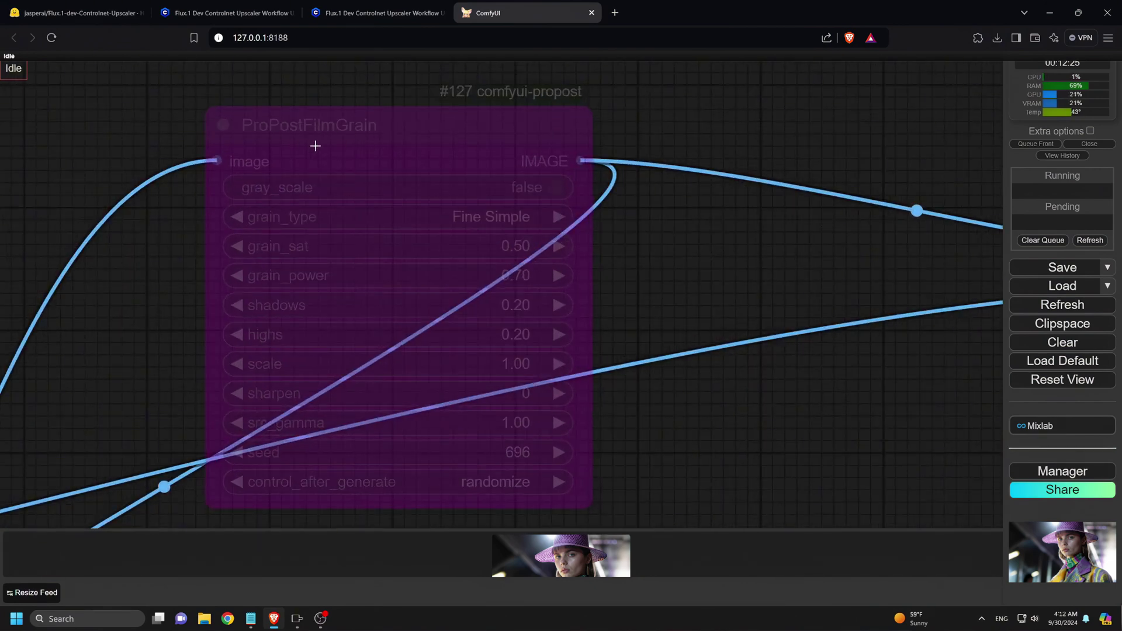
right_click(381, 147)
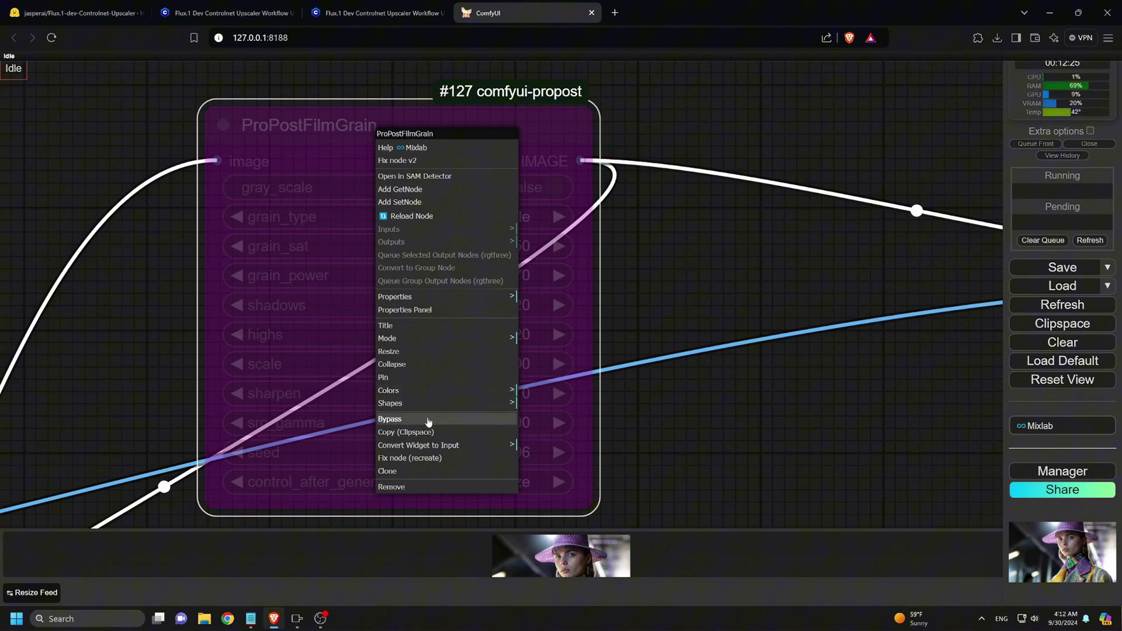
left_click(426, 420)
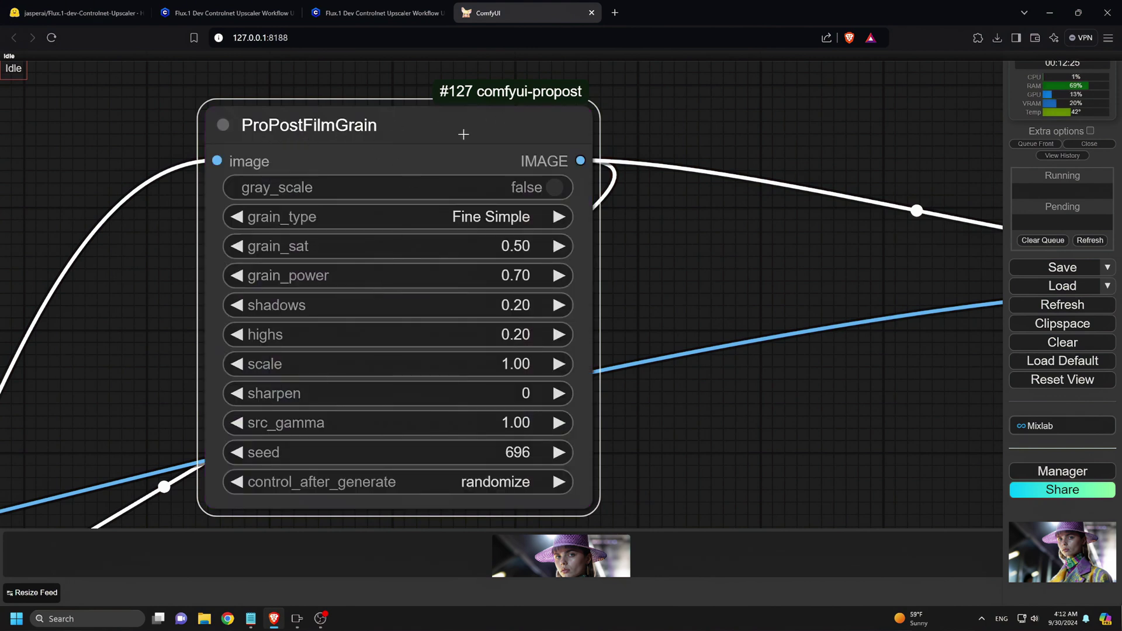
right_click(403, 136)
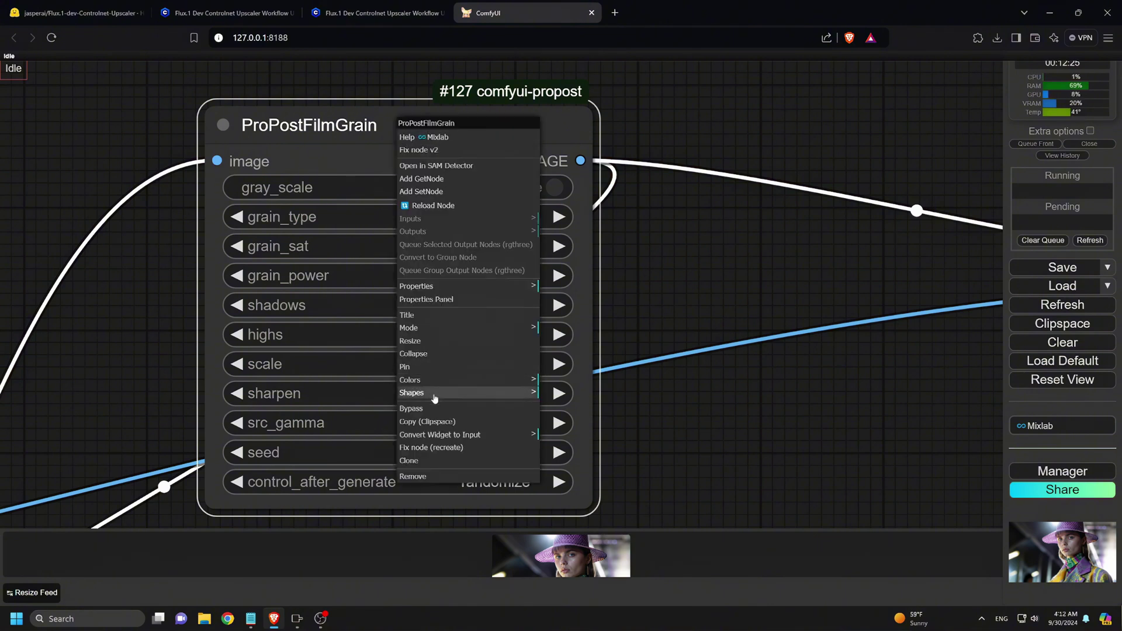
left_click(419, 408)
- Bypass the Apply ControlNet node
scroll(763, 351, "down", 12)
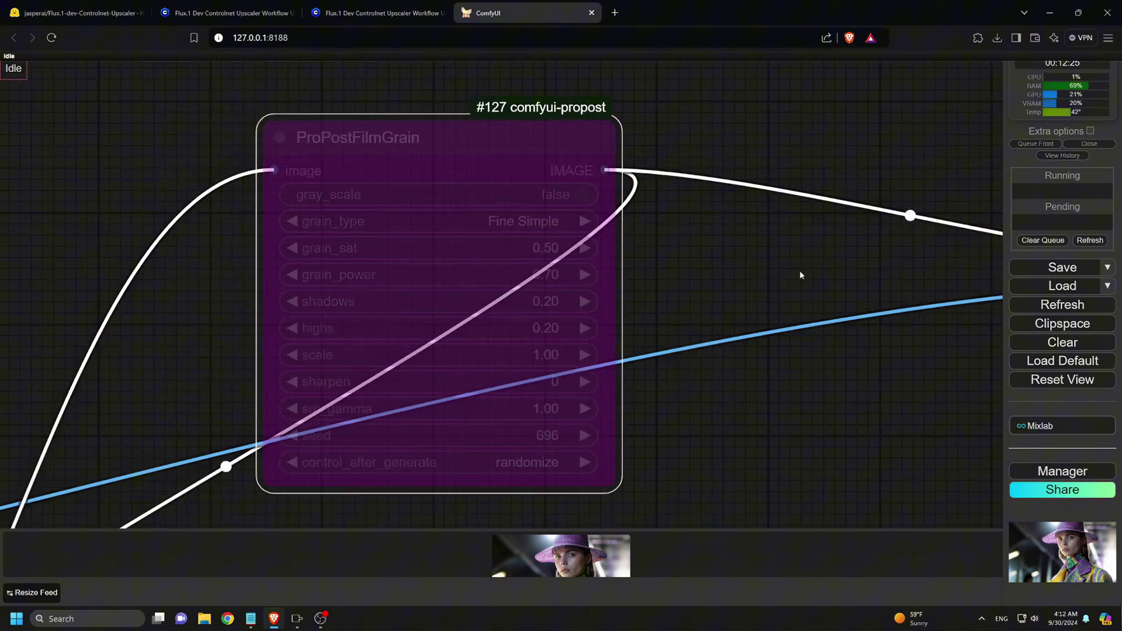
left_click_drag(763, 359, 723, 238)
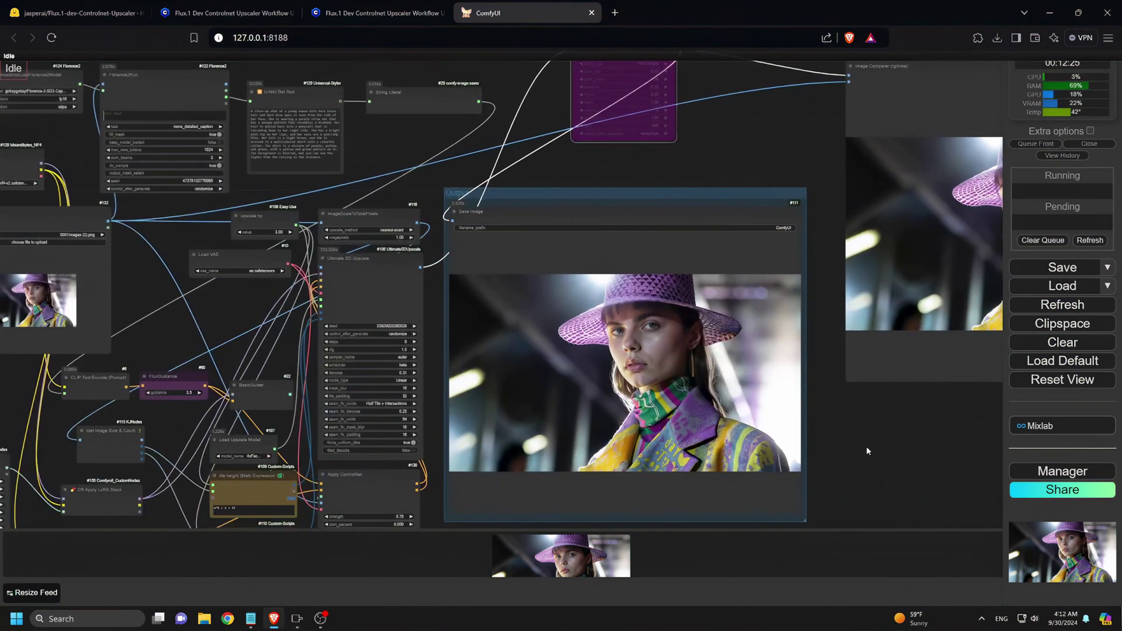
left_click_drag(864, 446, 818, 240)
scroll(456, 440, "up", 6)
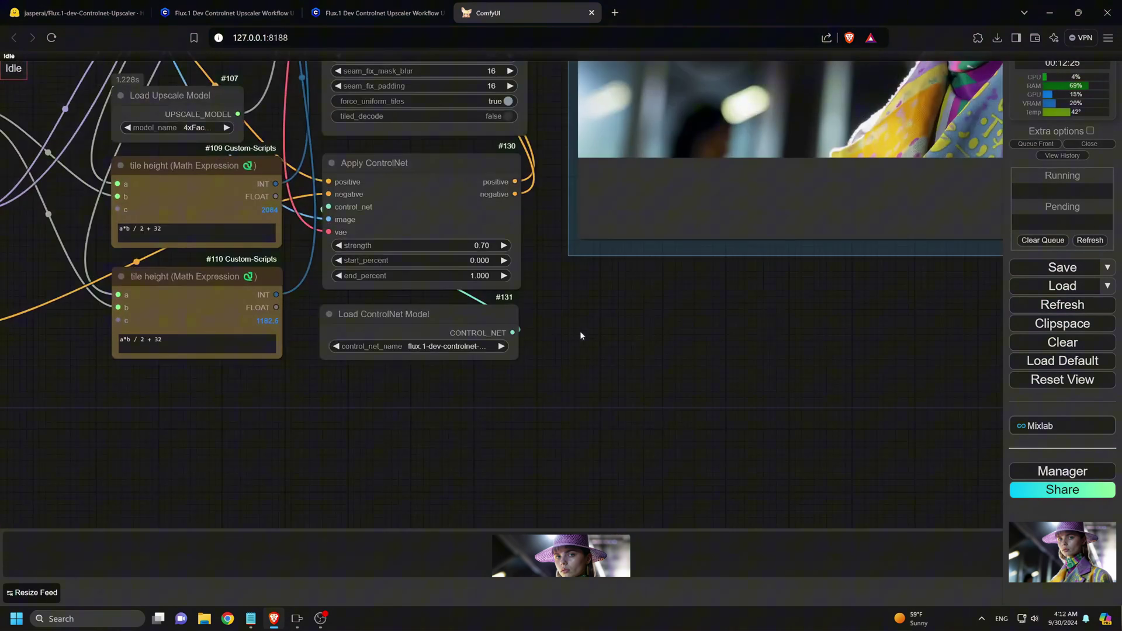
left_click_drag(575, 332, 706, 402)
scroll(670, 396, "up", 6)
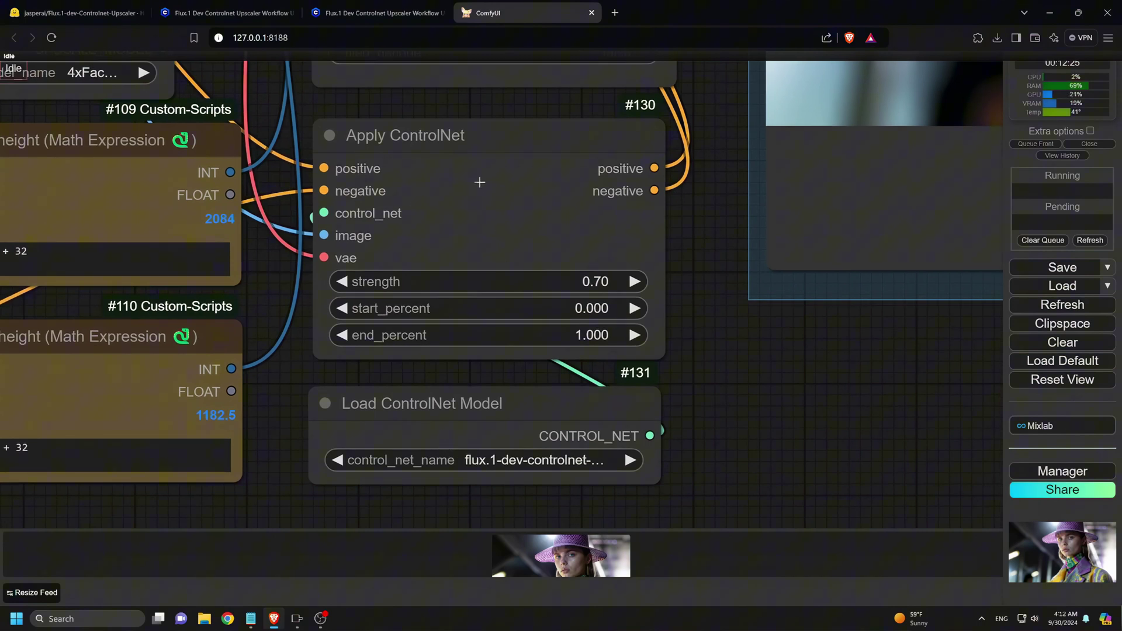
right_click(474, 170)
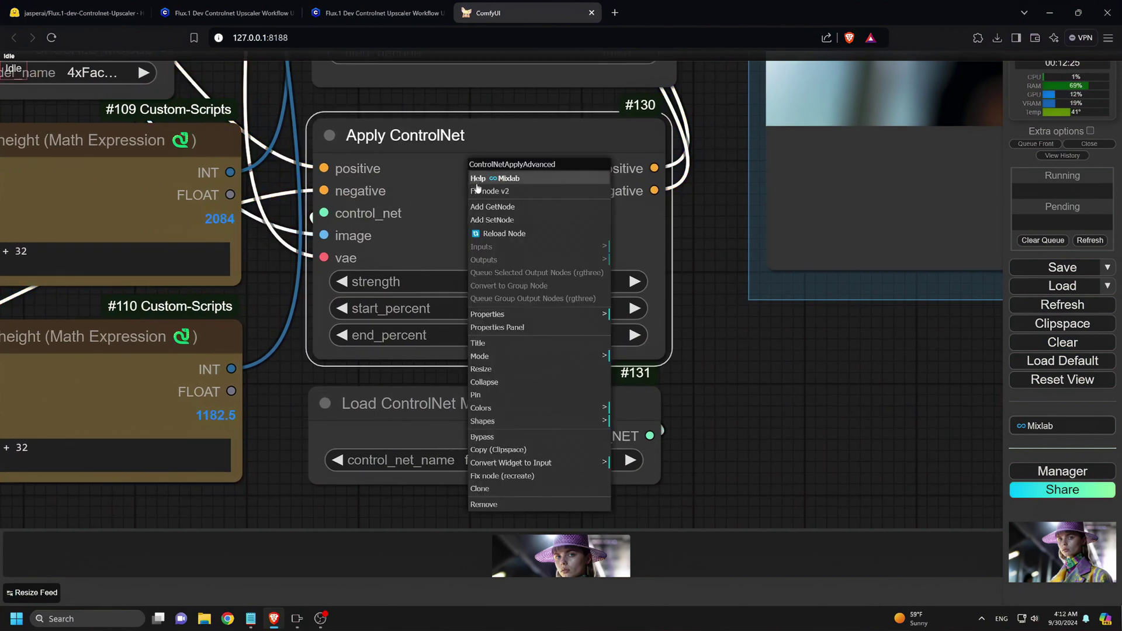
left_click(496, 436)
- Bypass the Load ControlNet Model node and zoom out to view the whole workflow
right_click(464, 427)
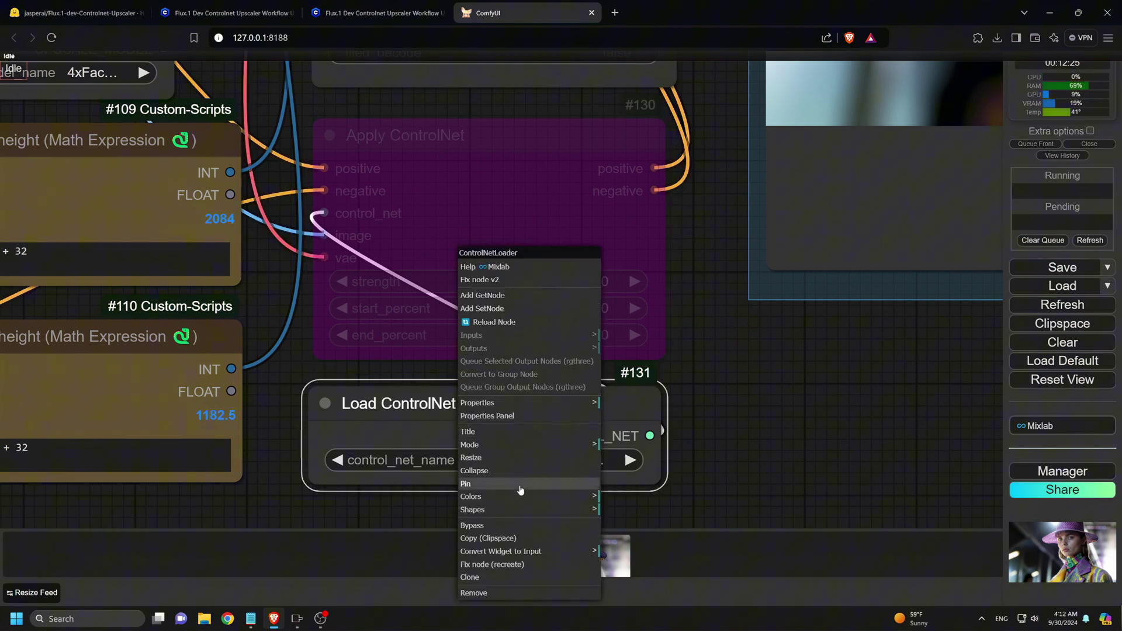
left_click(483, 526)
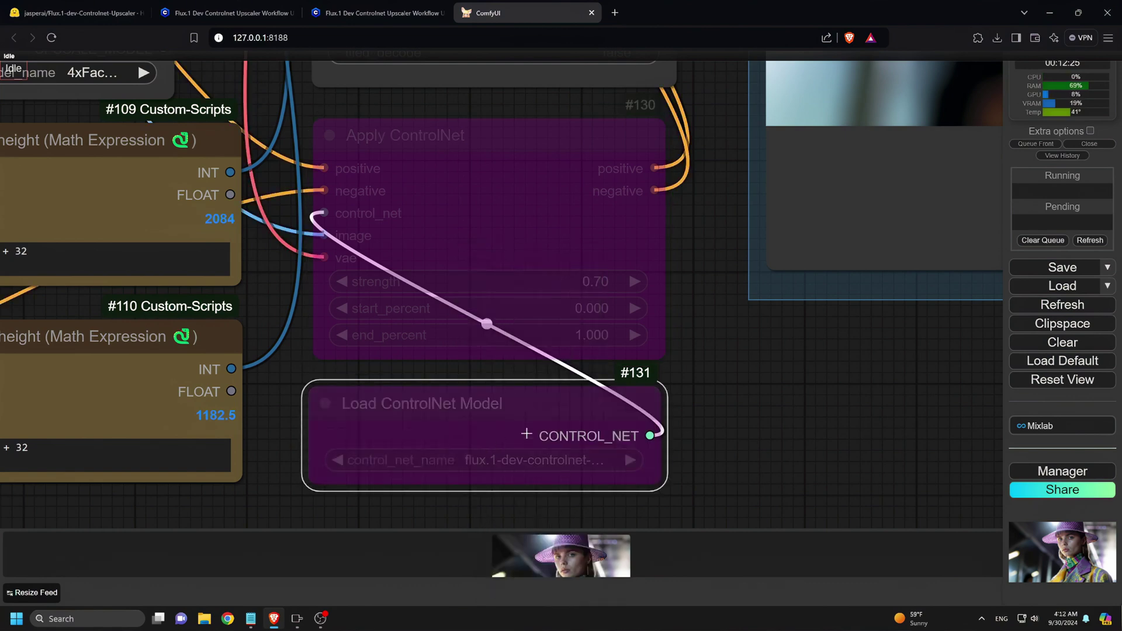
scroll(628, 350, "down", 10)
scroll(621, 353, "down", 2)
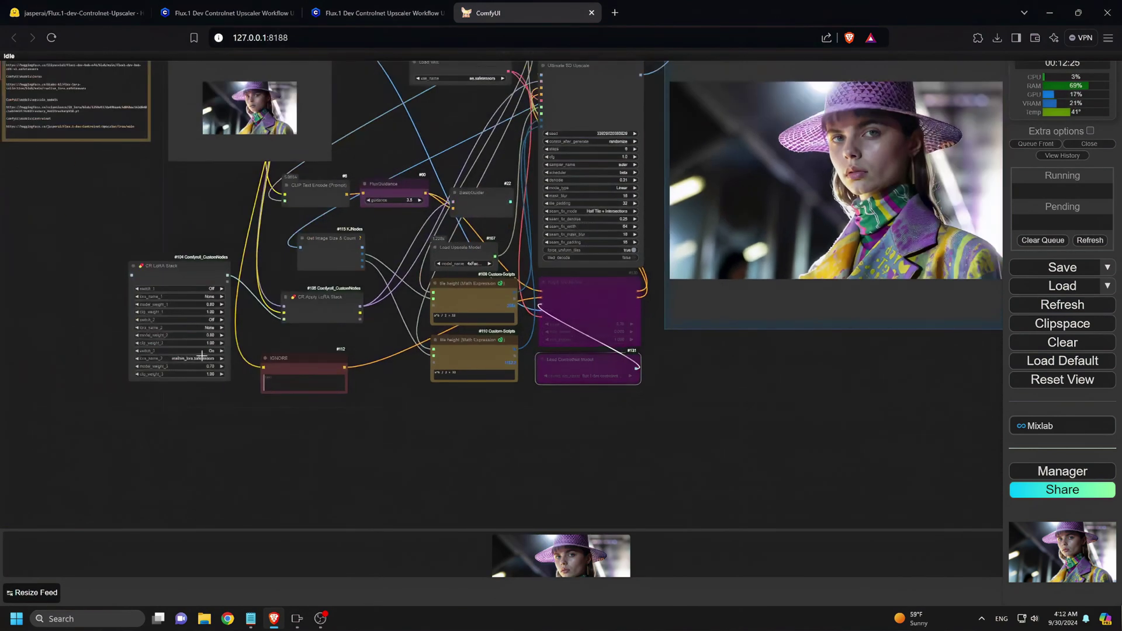
scroll(717, 353, "down", 5)
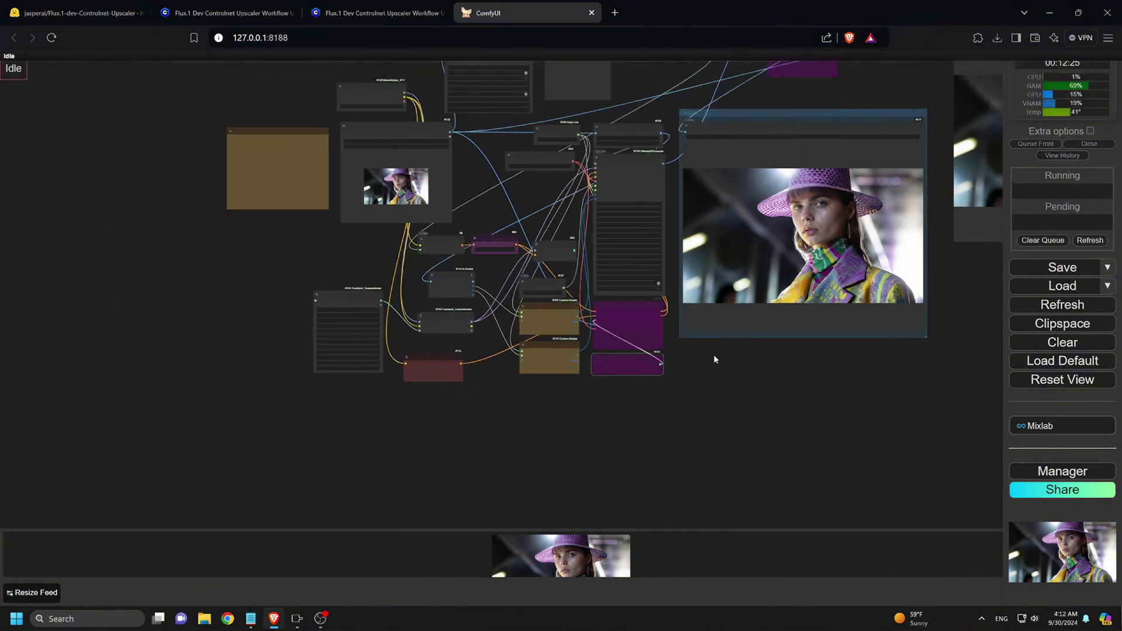
scroll(591, 441, "down", 2)
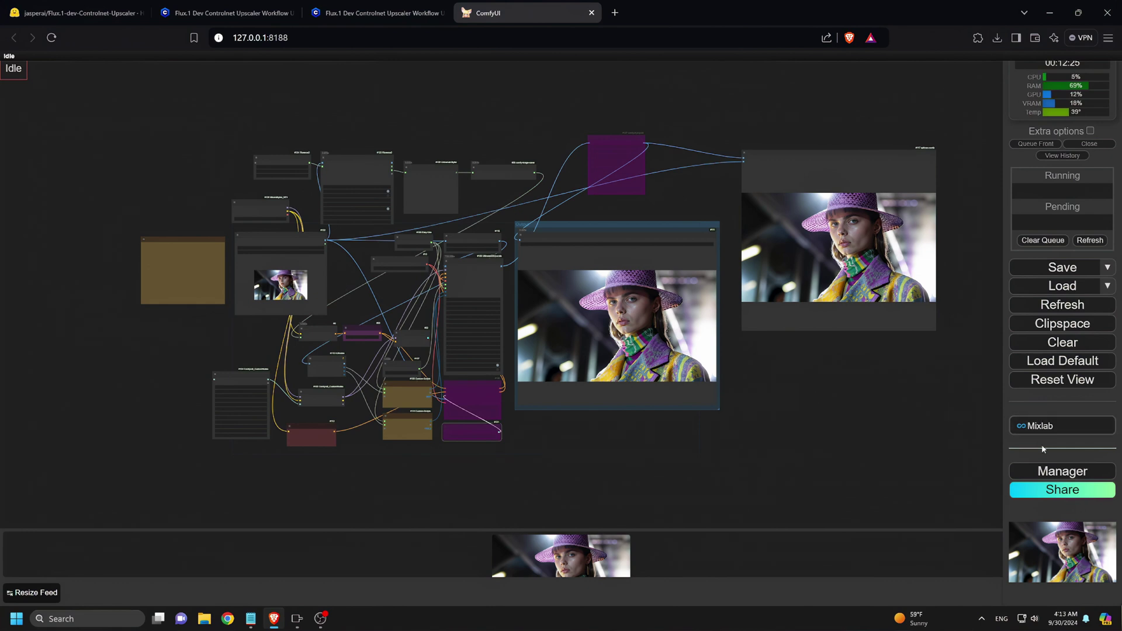
left_click(1059, 471)
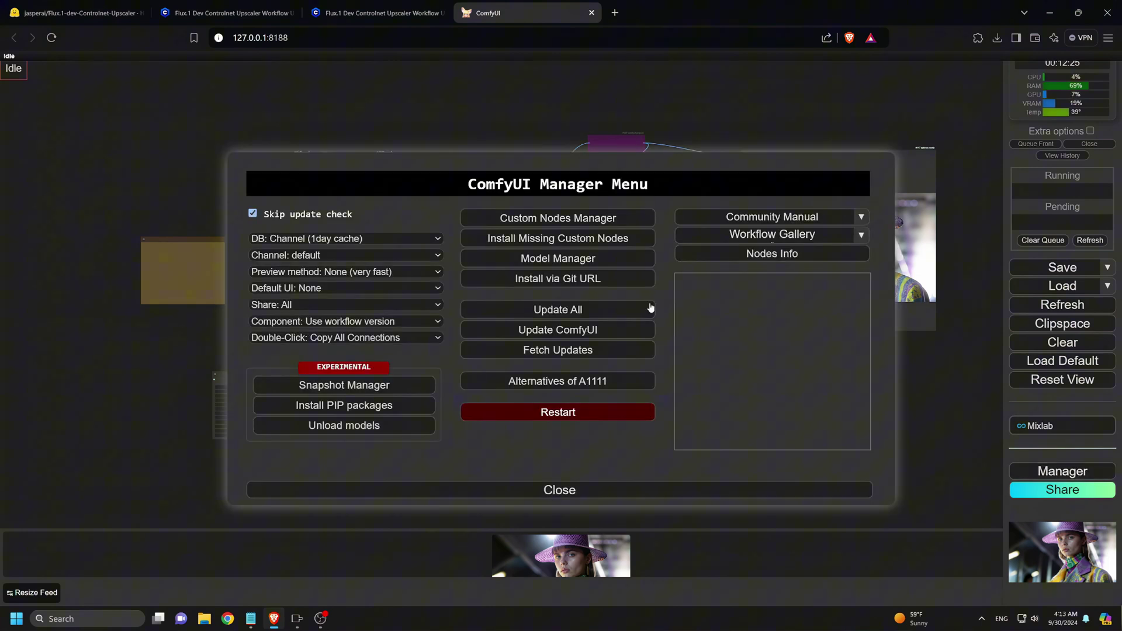
left_click(529, 239)
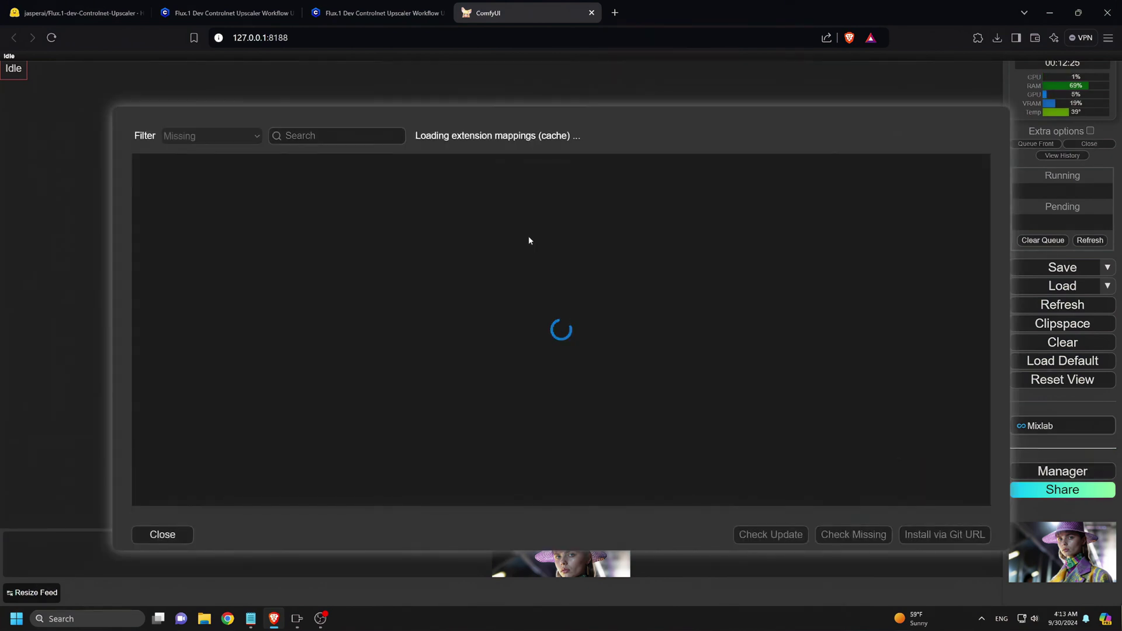
left_click(163, 534)
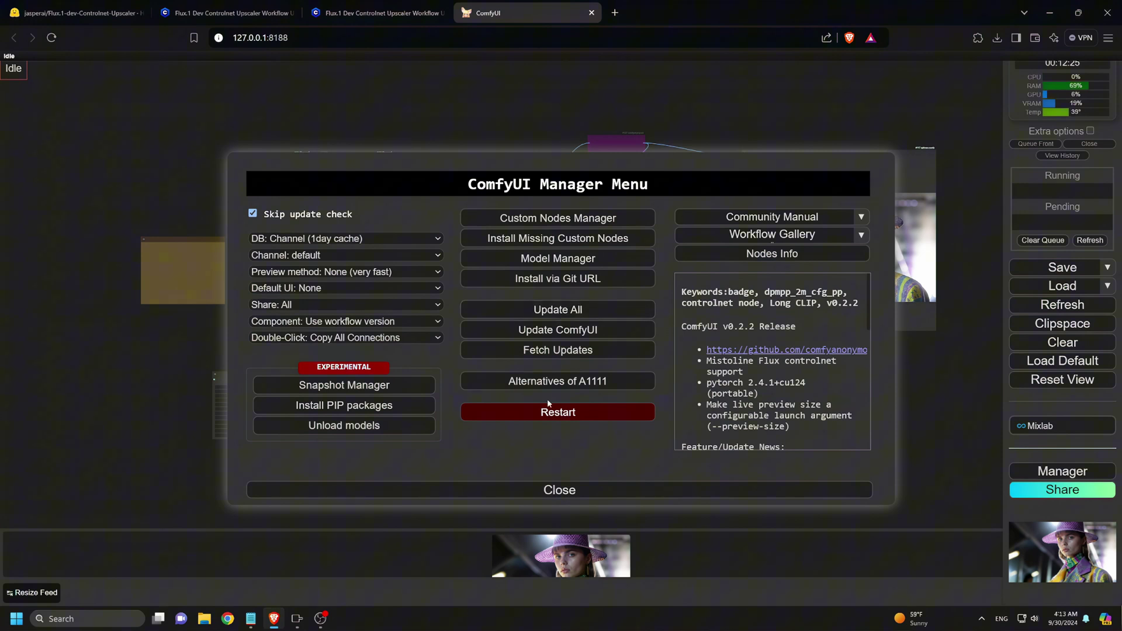
left_click(558, 491)
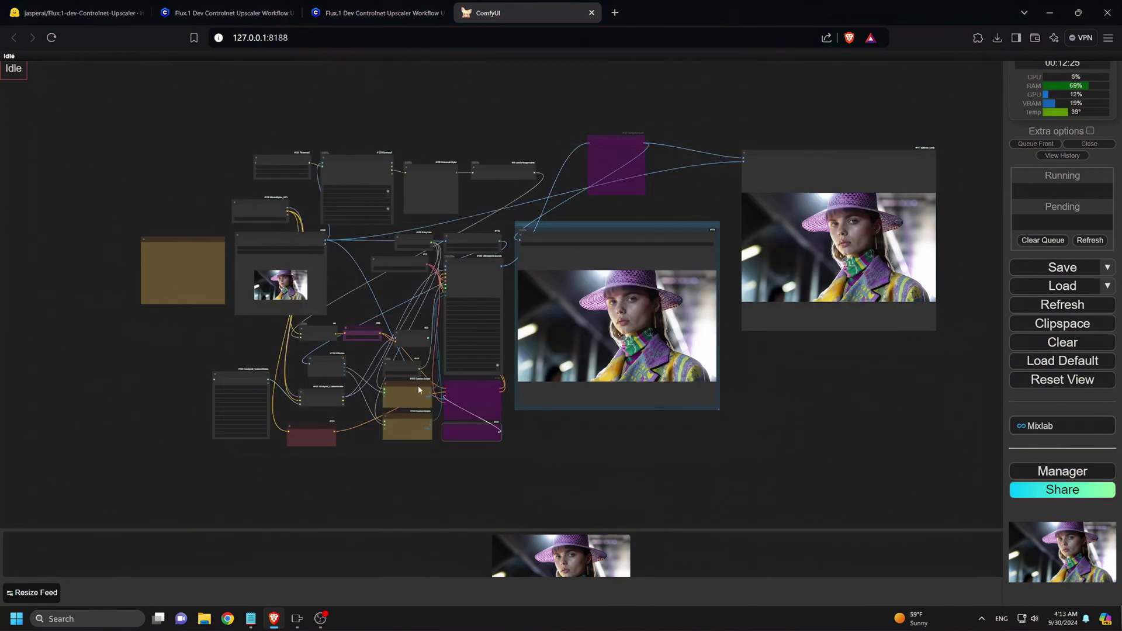
scroll(842, 240, "up", 7)
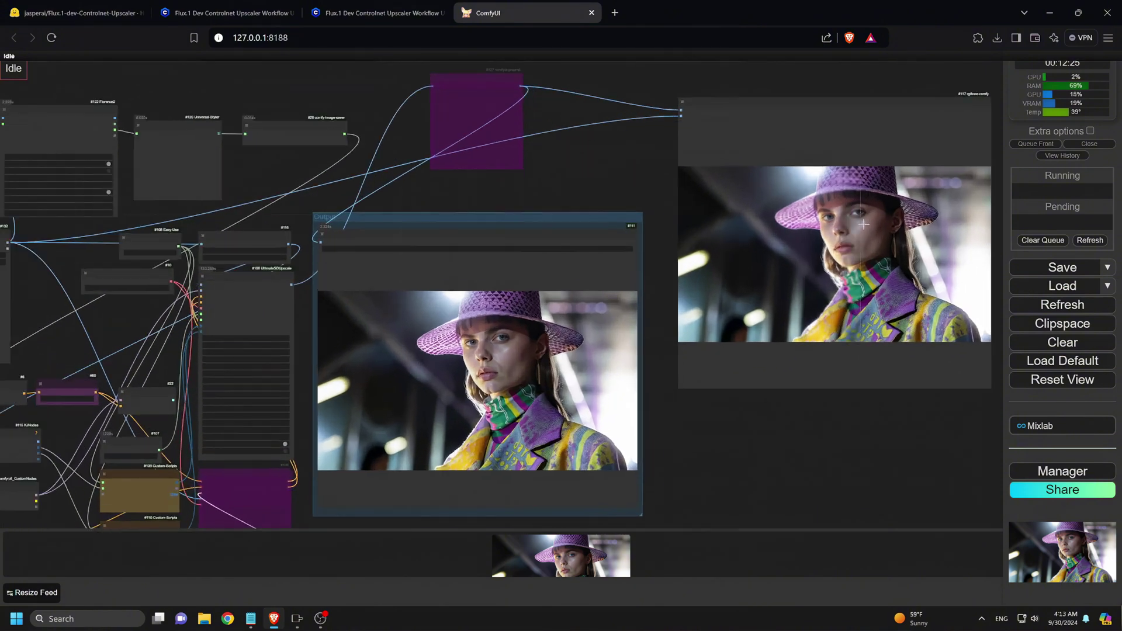
scroll(847, 256, "up", 6)
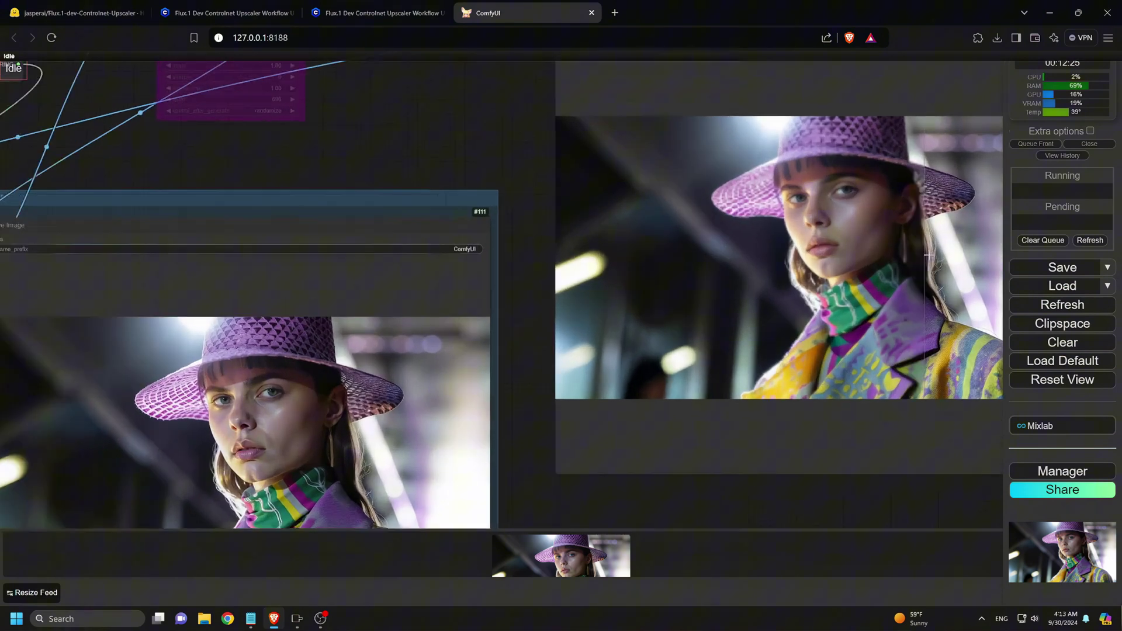